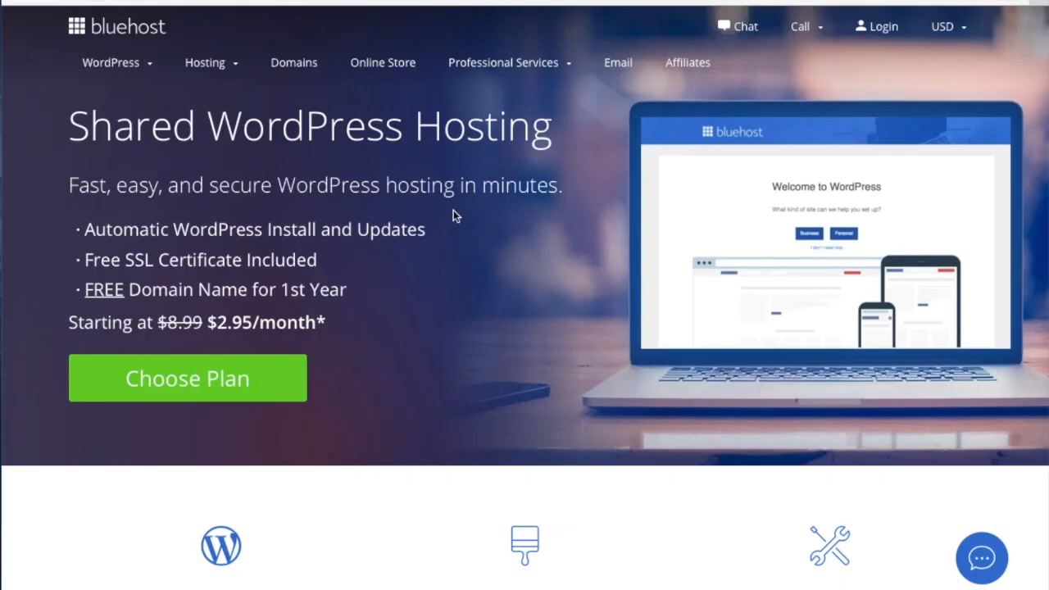
# Open the WordPress Hosting page and bring up its hosting plan choices.
pyautogui.moveTo(119, 64)
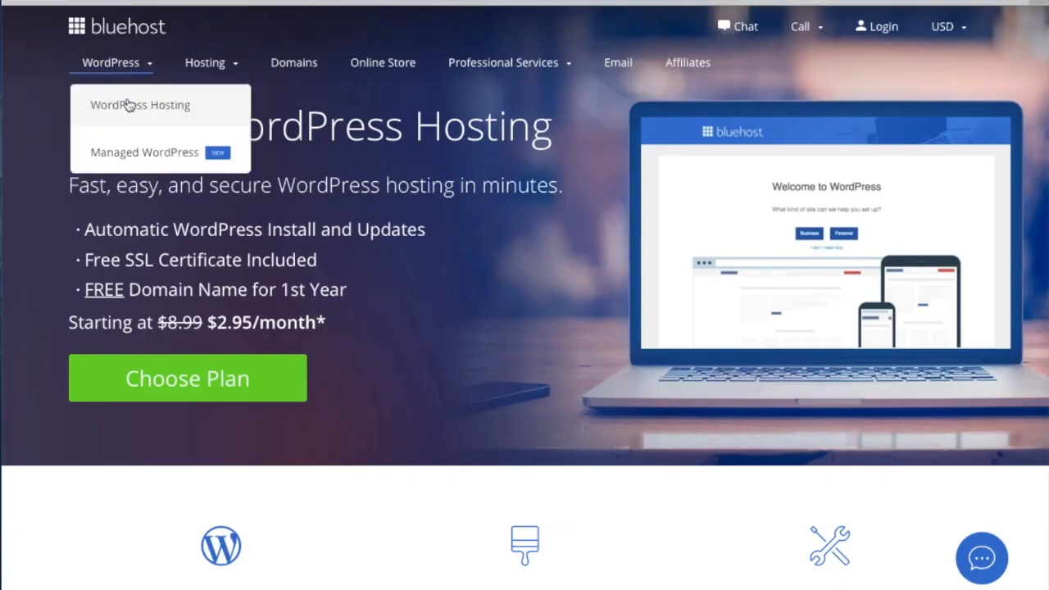
pyautogui.click(150, 110)
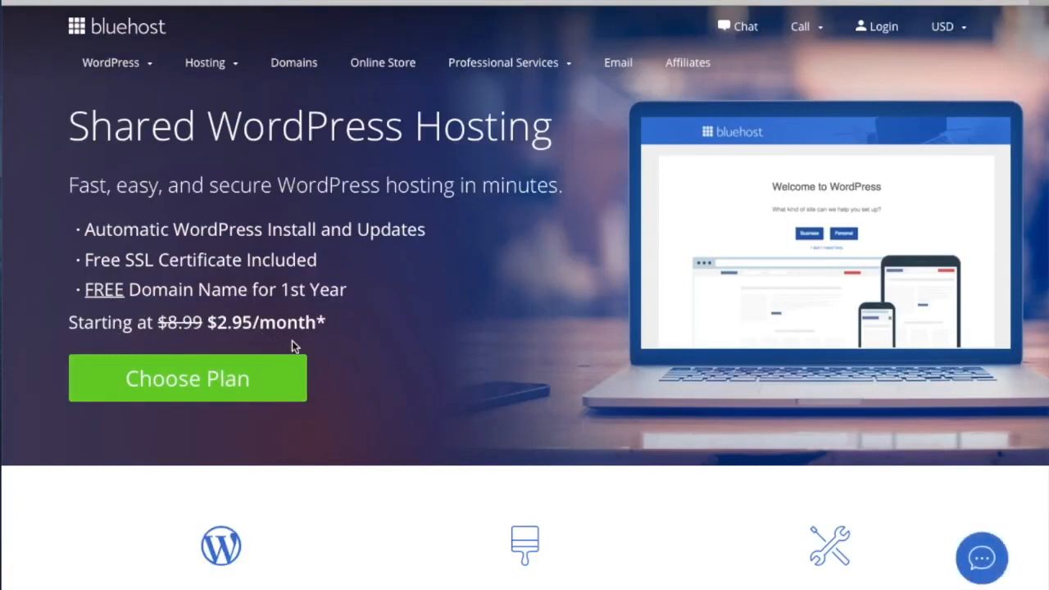
pyautogui.click(261, 378)
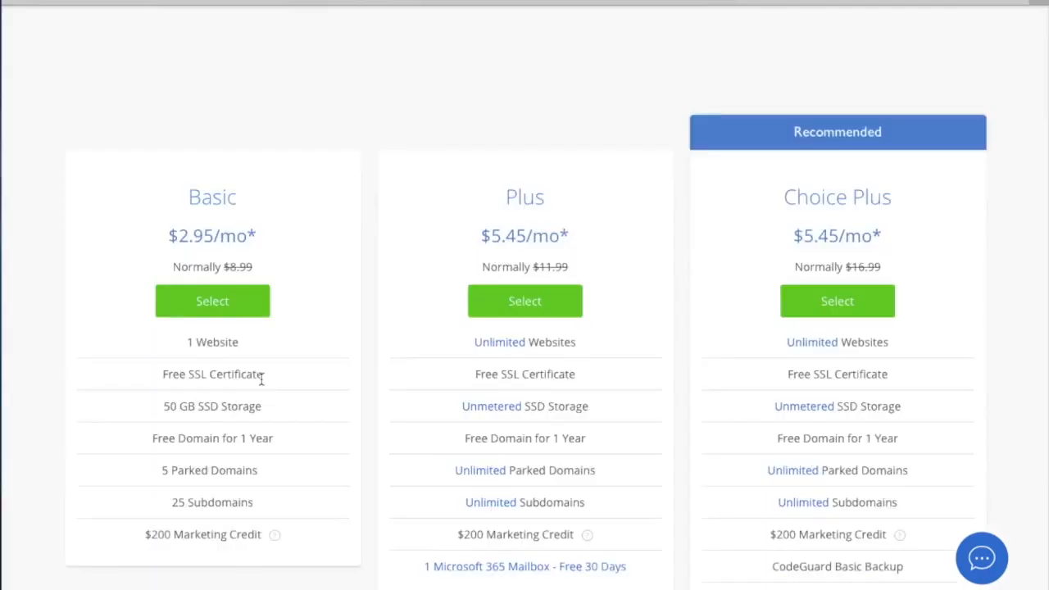
# Compare the Basic, Plus and Choice Plus hosting plans and select the Basic plan.
pyautogui.scroll(-1, 263, 378)
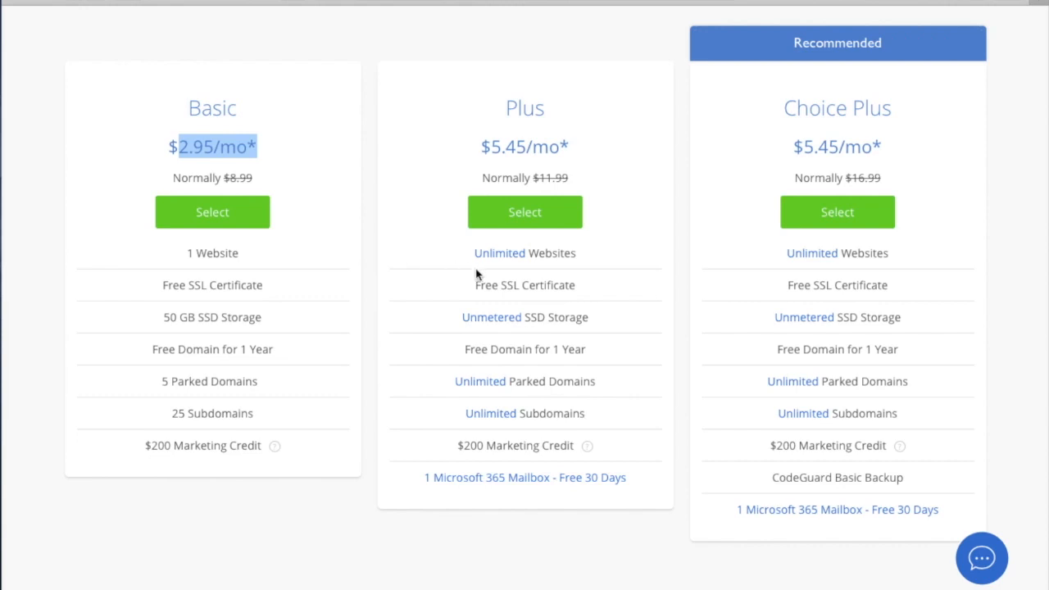
pyautogui.moveTo(473, 257); pyautogui.dragTo(590, 246)
pyautogui.moveTo(505, 105); pyautogui.dragTo(572, 110)
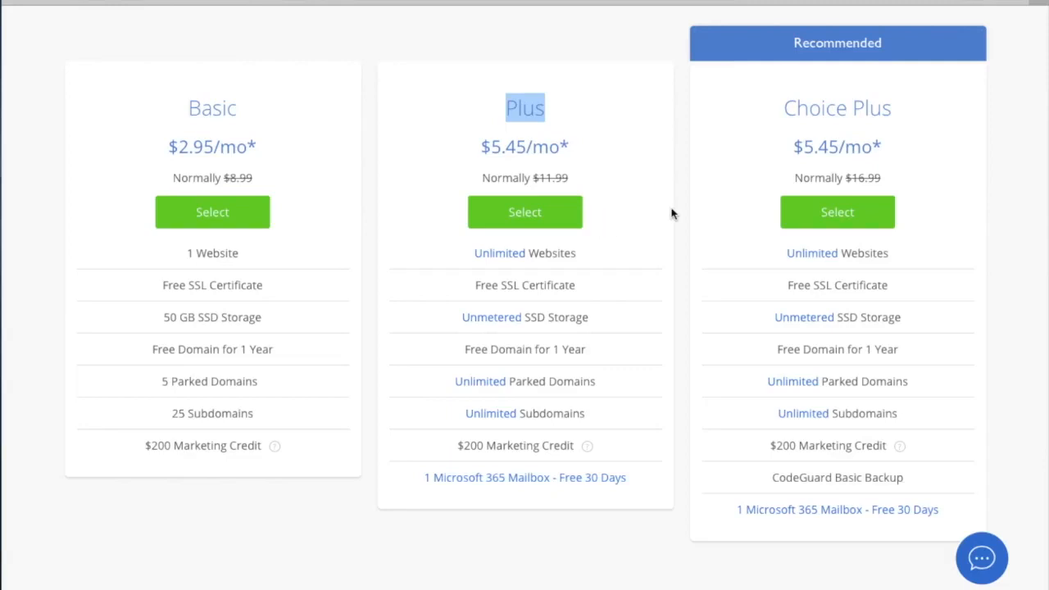
pyautogui.moveTo(785, 108); pyautogui.dragTo(895, 110)
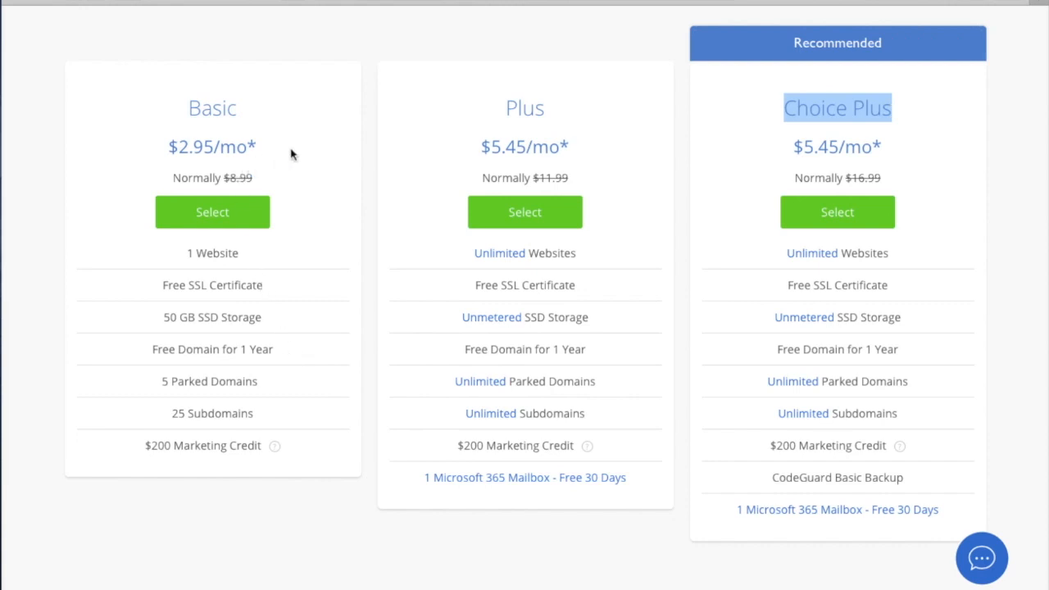
pyautogui.click(203, 213)
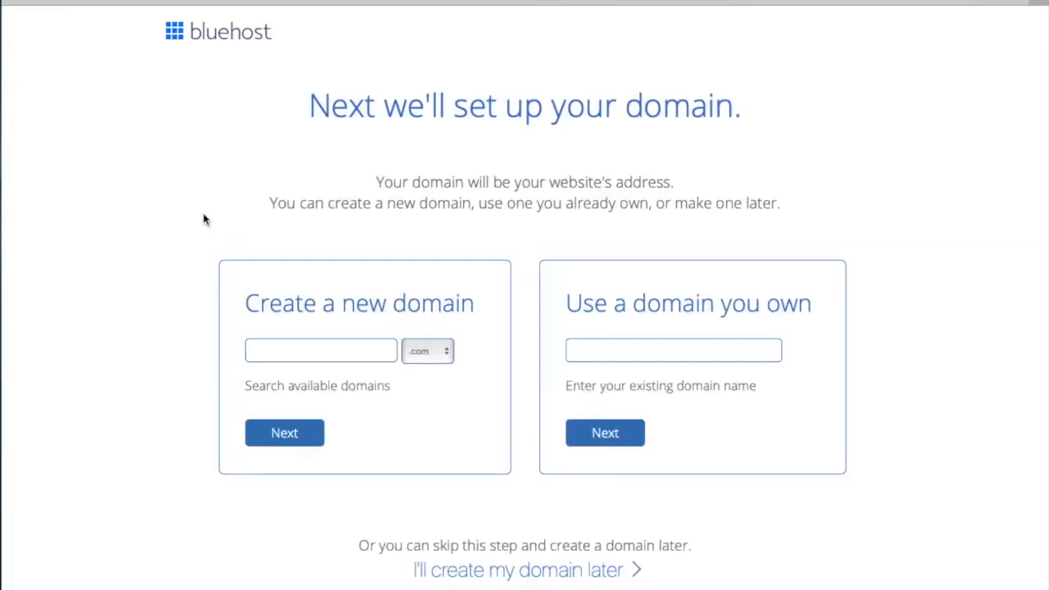
# Try to create the new domain techlabblog with the .com extension.
pyautogui.click(326, 347)
pyautogui.write('techlabblog')
pyautogui.click(296, 441)
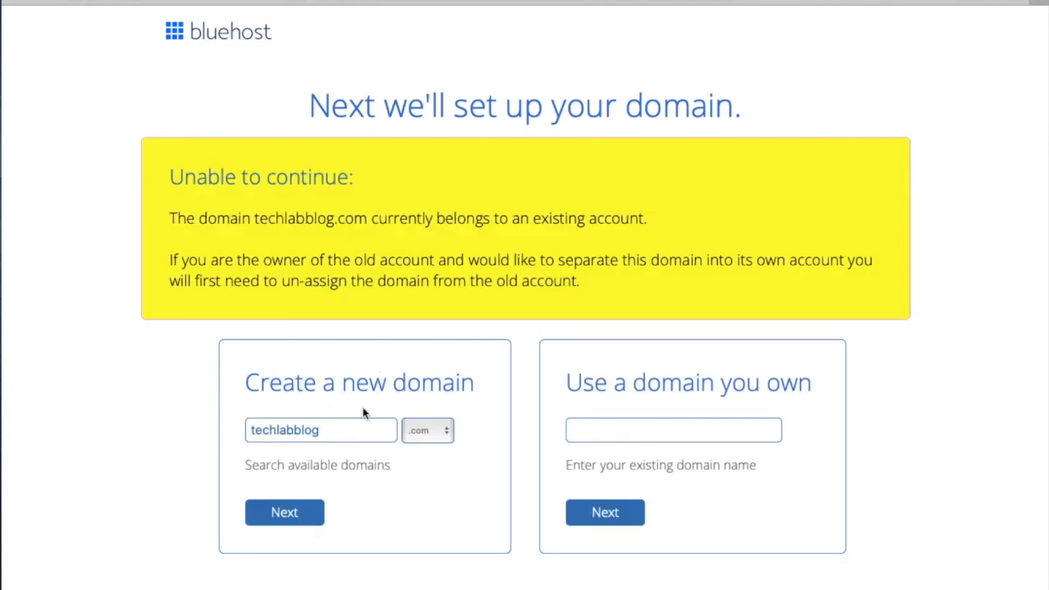
# Change the new domain name to techlabblogg, keeping .com, and submit it for an availability check.
pyautogui.click(339, 430)
pyautogui.scroll(-1, 339, 430)
pyautogui.scroll(-3, 339, 430)
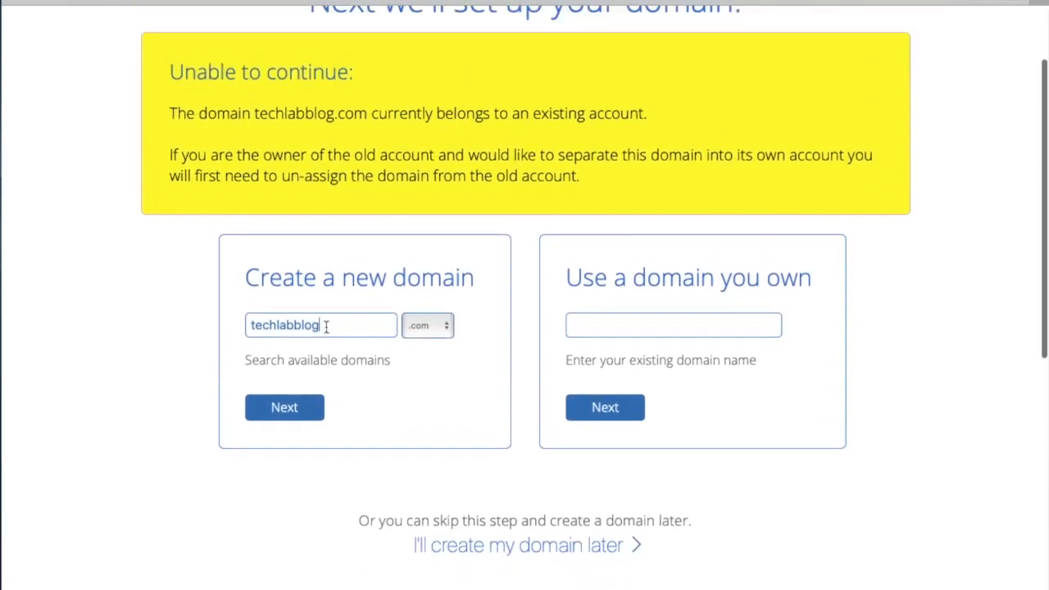
pyautogui.write('g')
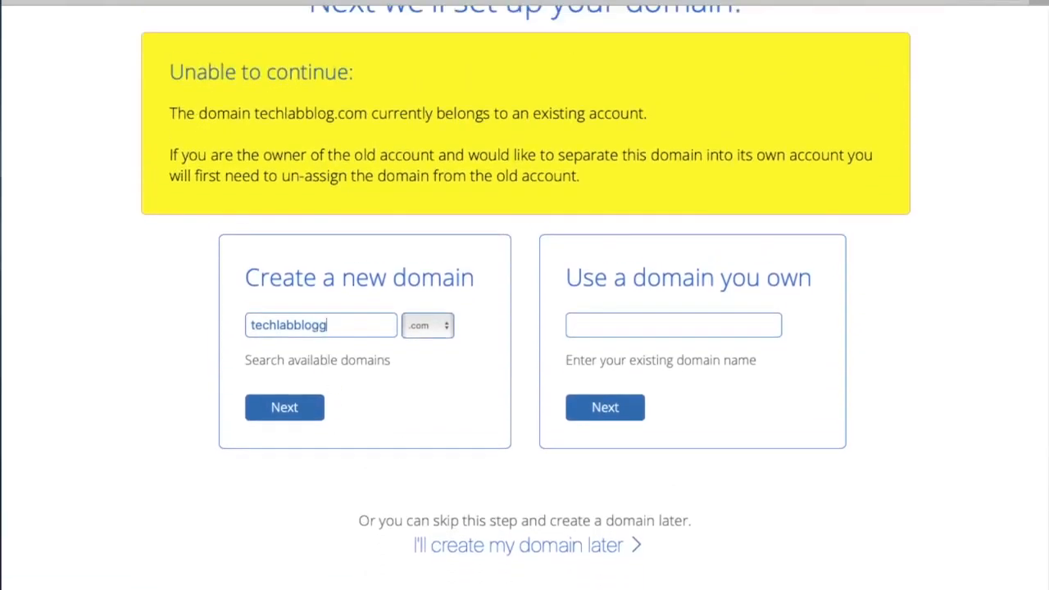
pyautogui.click(305, 414)
pyautogui.scroll(-2, 305, 416)
pyautogui.scroll(-2, 305, 417)
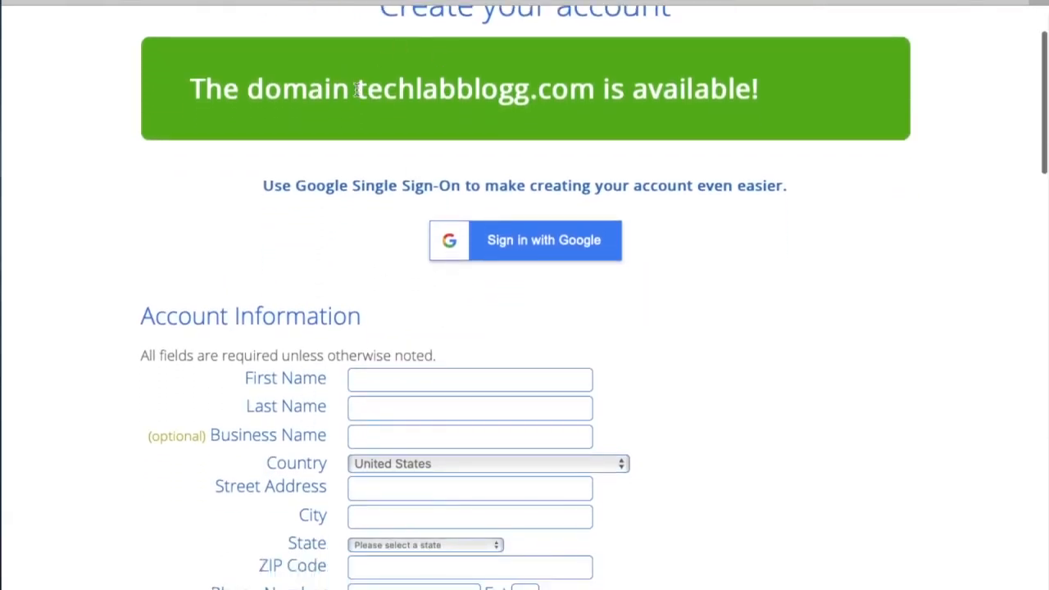
pyautogui.moveTo(355, 88); pyautogui.dragTo(684, 79)
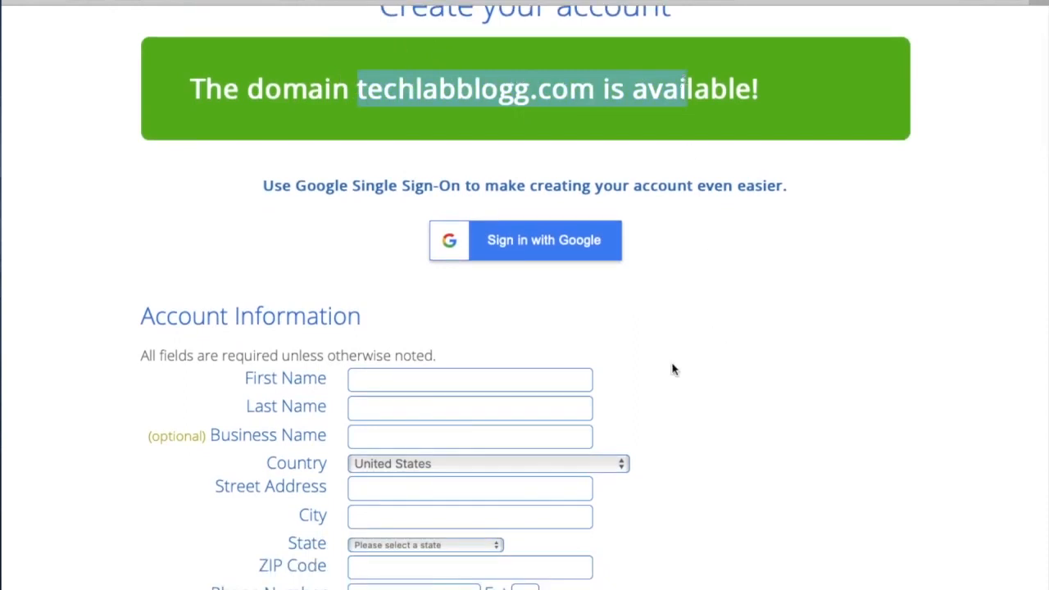
# Review the account information fields, the Basic plan's 12, 24 and 36 month options and the package information.
pyautogui.scroll(-2, 538, 414)
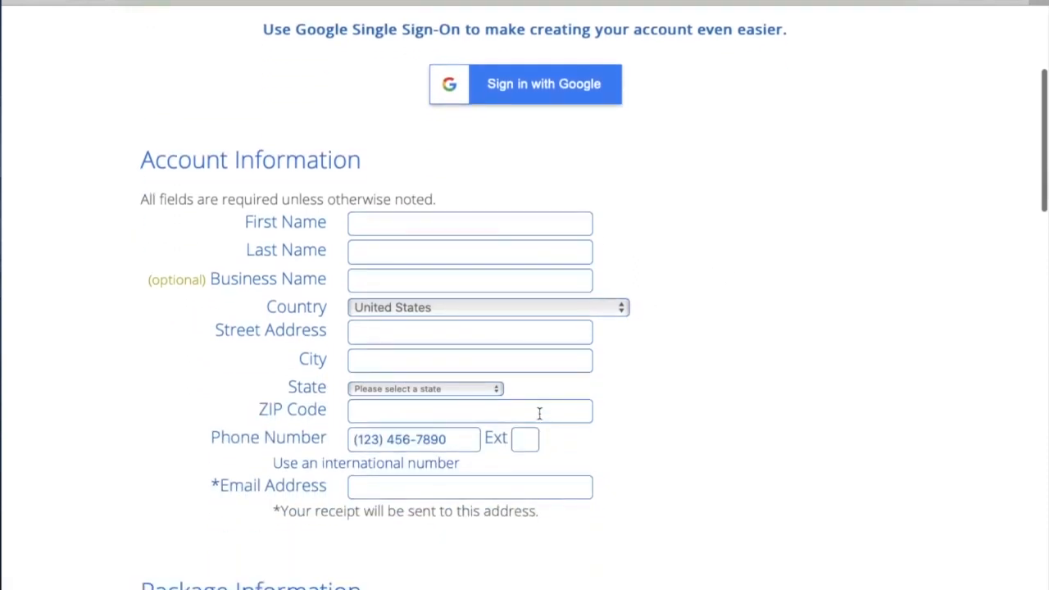
pyautogui.click(386, 227)
pyautogui.click(382, 259)
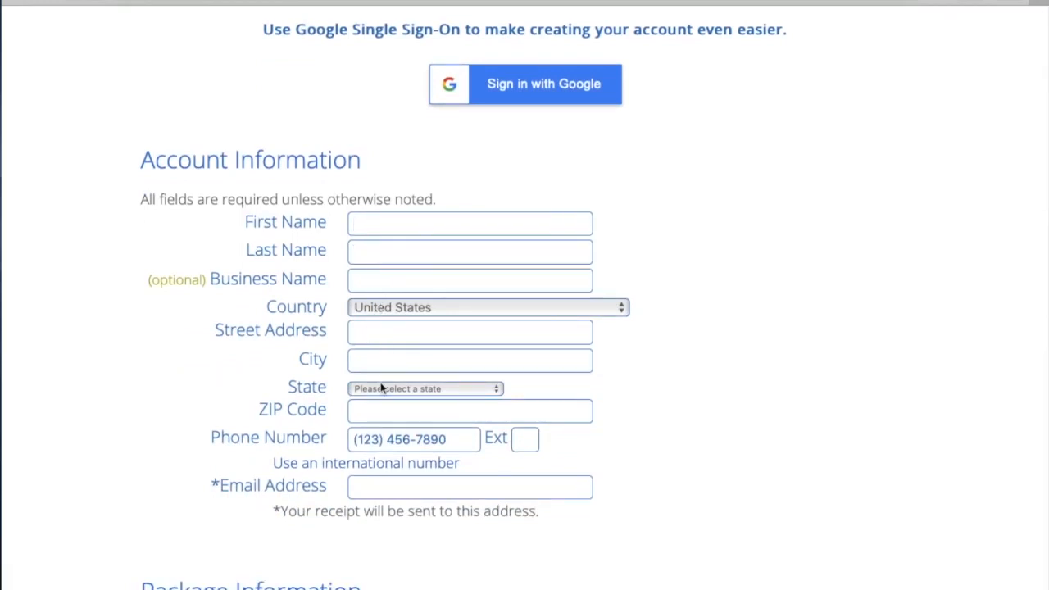
pyautogui.scroll(-1, 381, 388)
pyautogui.scroll(-1, 382, 388)
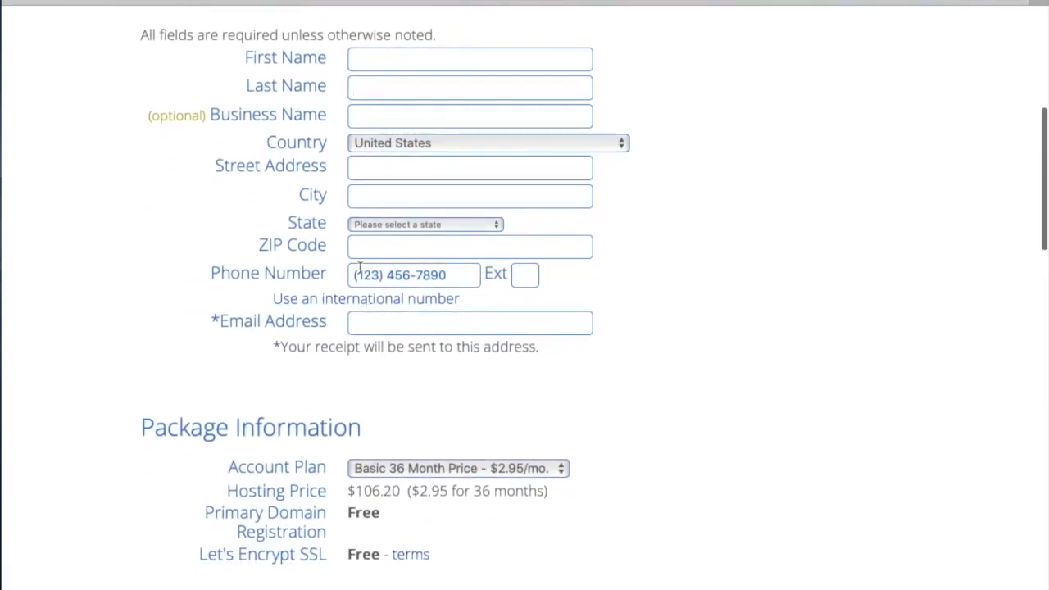
pyautogui.scroll(-2, 385, 368)
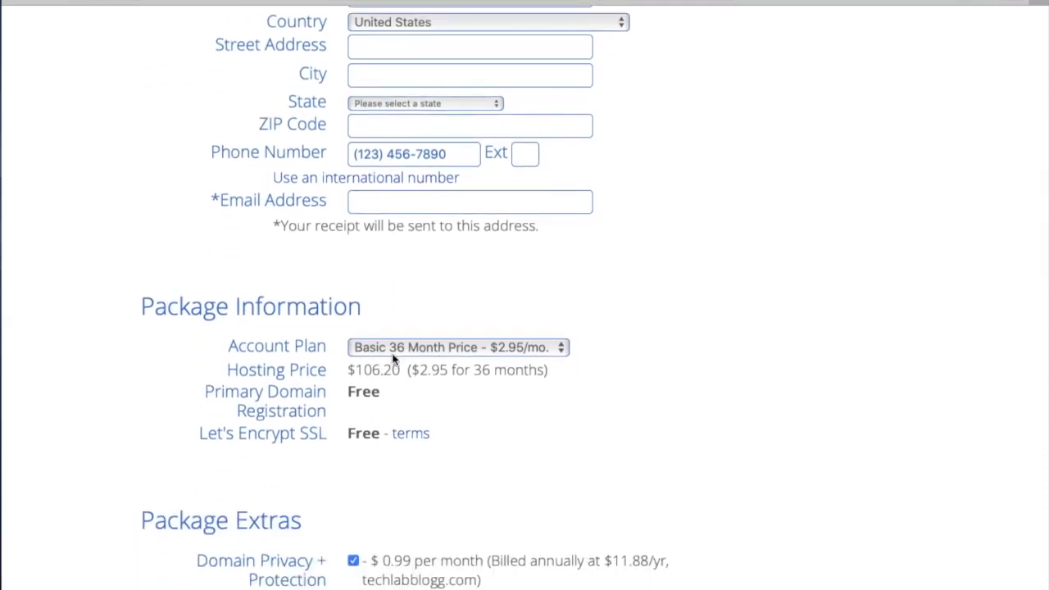
pyautogui.click(394, 351)
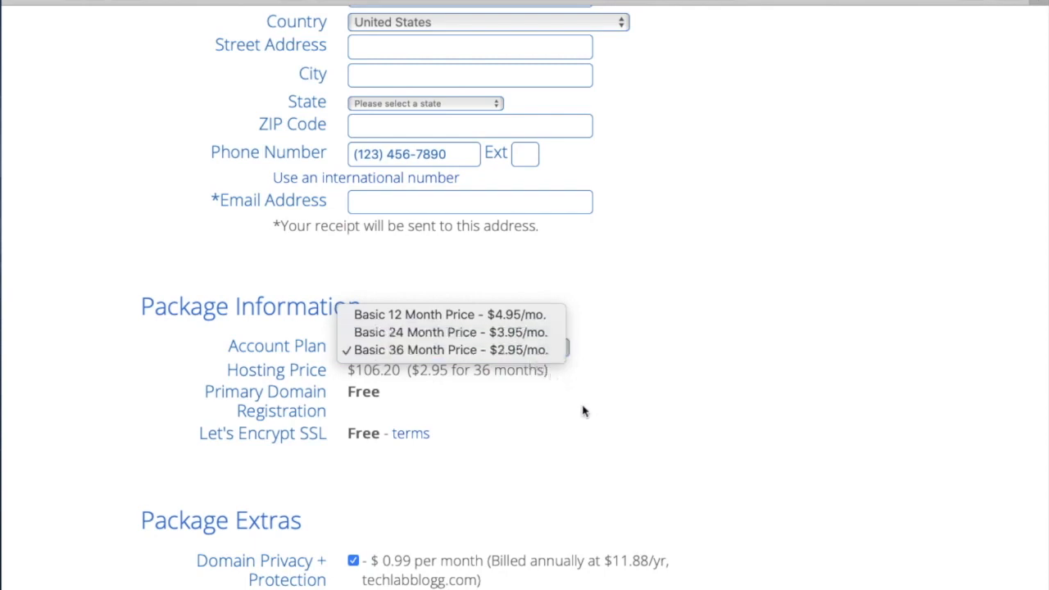
pyautogui.click(515, 380)
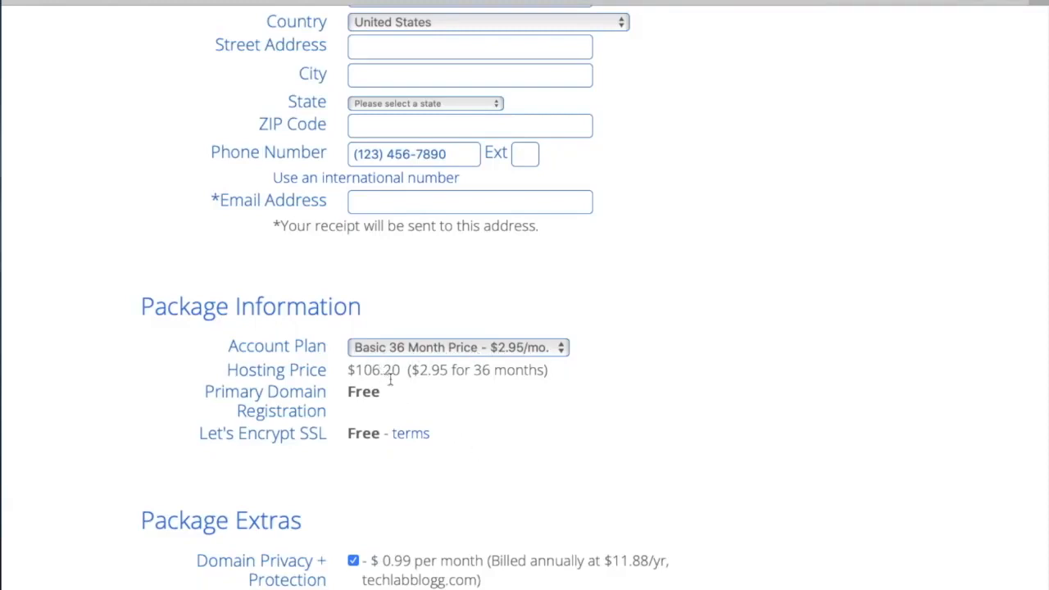
pyautogui.scroll(-3, 460, 451)
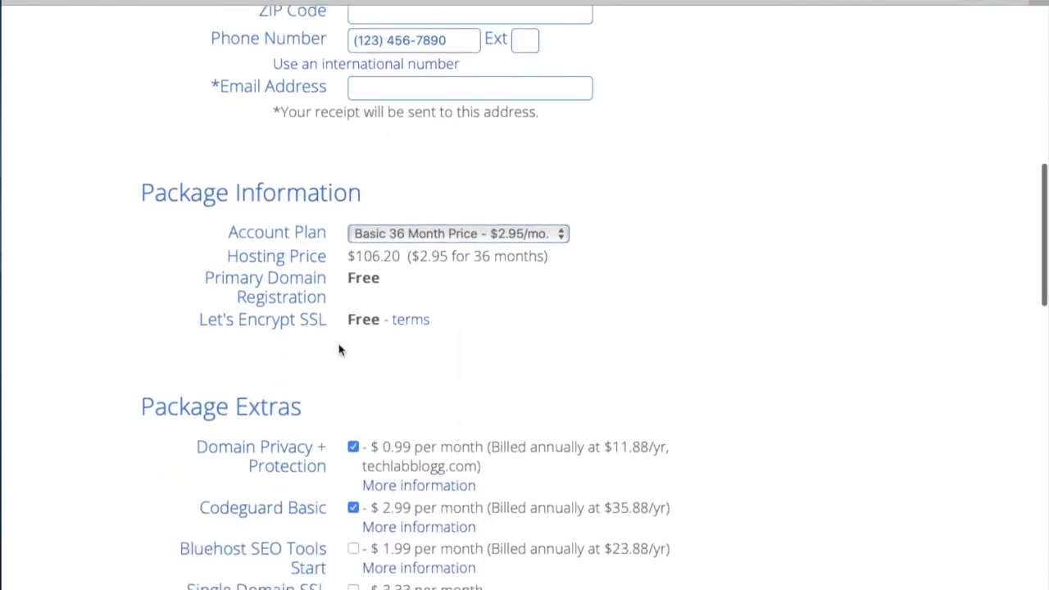
pyautogui.moveTo(377, 283); pyautogui.dragTo(305, 279)
# Remove Domain Privacy + Protection and Codeguard Basic from the package extras.
pyautogui.scroll(-7, 390, 400)
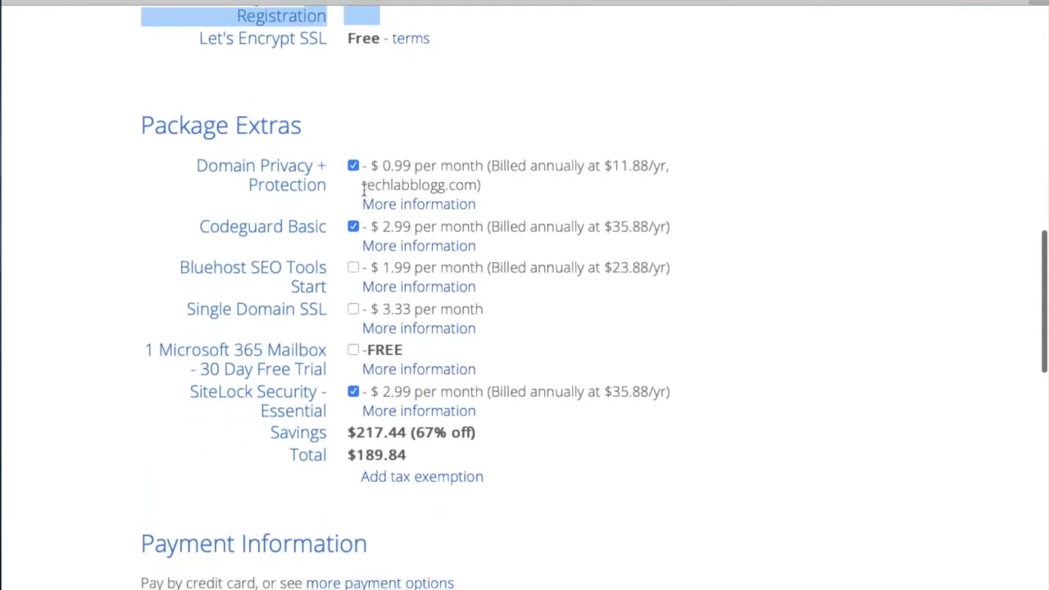
pyautogui.click(352, 166)
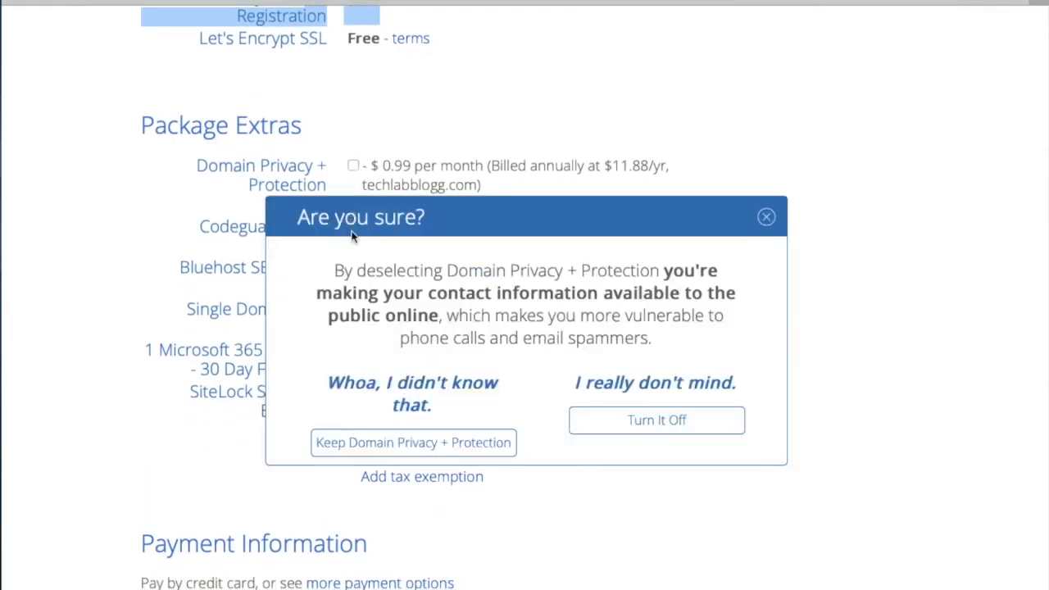
pyautogui.click(767, 217)
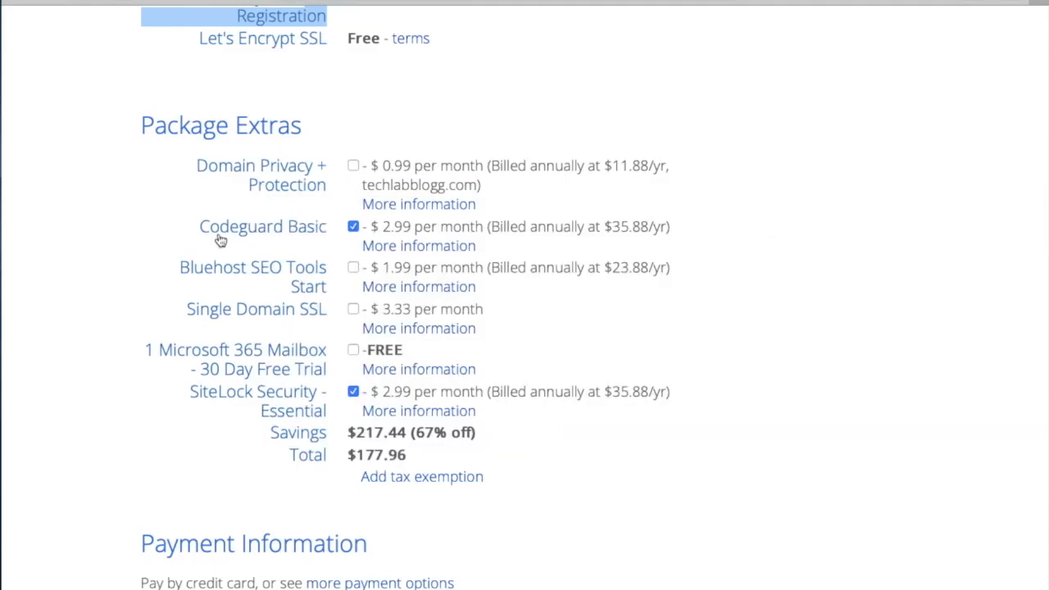
pyautogui.click(353, 228)
pyautogui.scroll(-1, 418, 363)
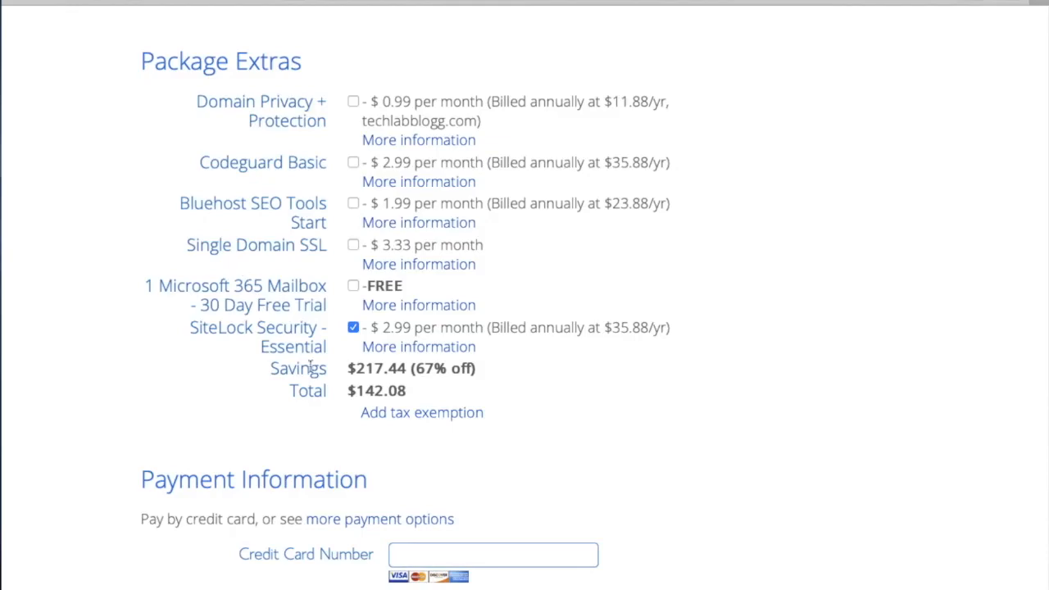
# Go through the payment information section and agree to the Auto Renewal Terms, Terms of Service and Cancellation Policy.
pyautogui.scroll(-4, 309, 368)
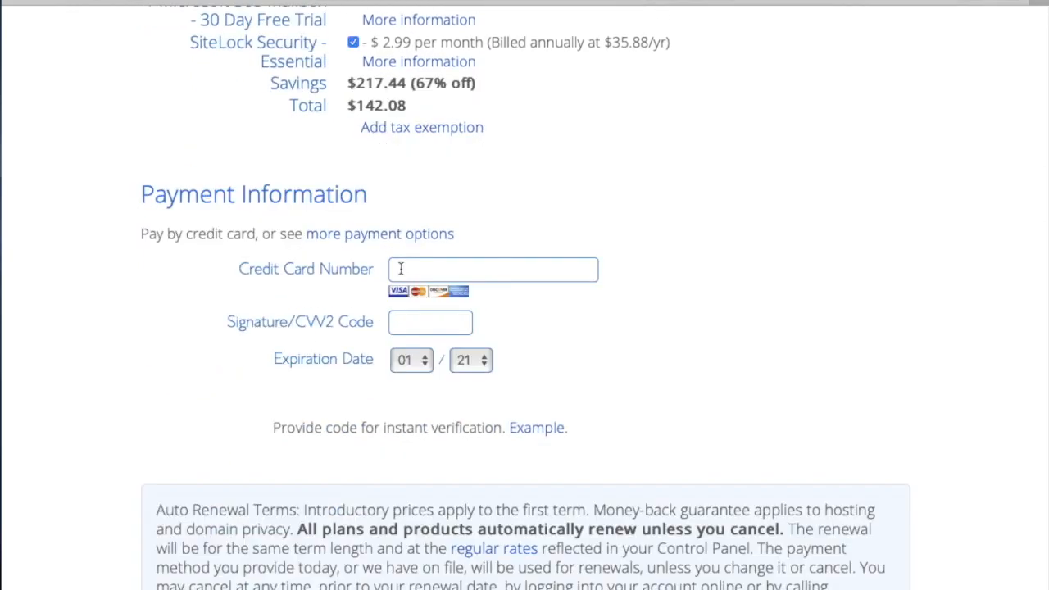
pyautogui.click(488, 270)
pyautogui.scroll(-3, 488, 270)
pyautogui.scroll(6, 487, 289)
pyautogui.scroll(7, 463, 173)
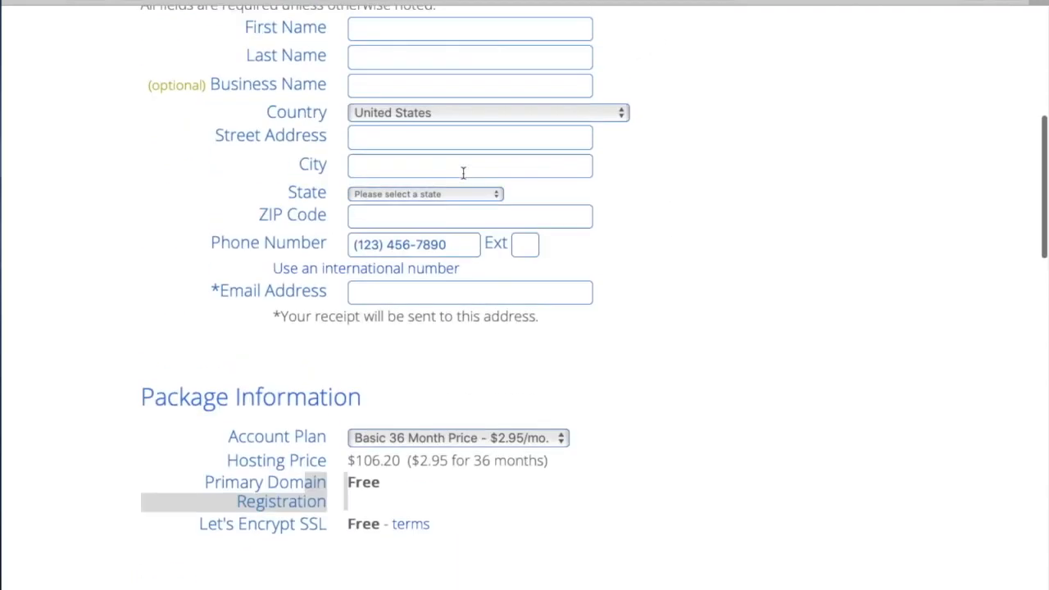
pyautogui.scroll(-10, 494, 375)
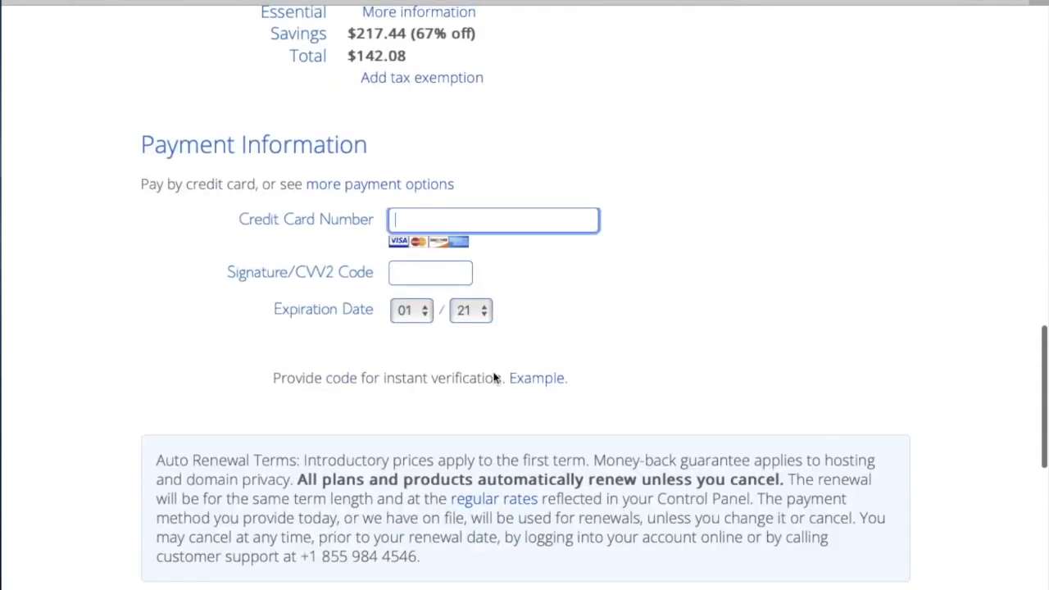
pyautogui.scroll(-3, 495, 373)
pyautogui.scroll(-1, 494, 373)
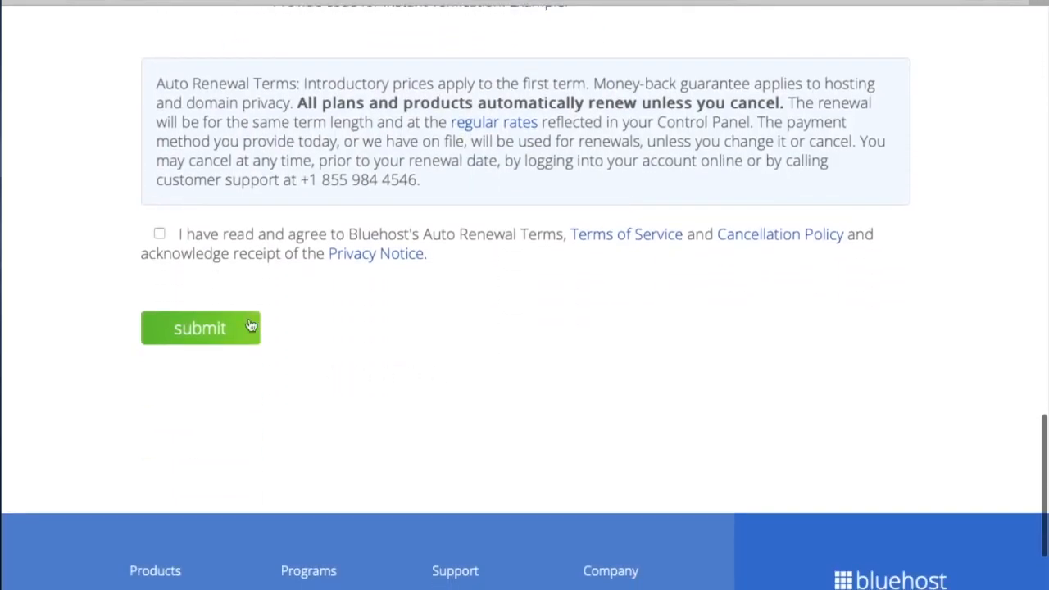
pyautogui.click(159, 235)
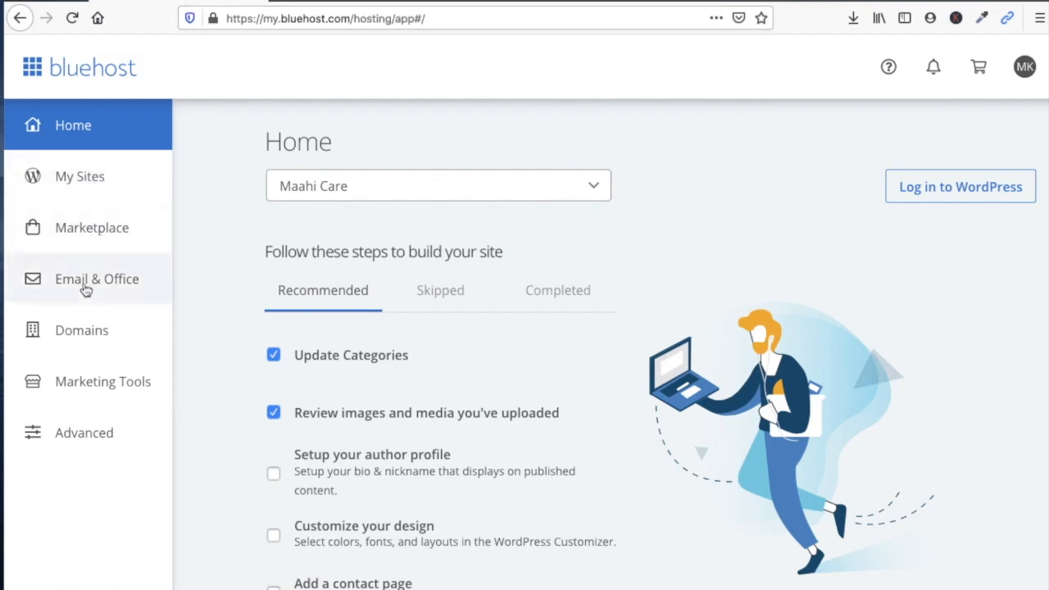
# Open the account's domain list in the hosting dashboard and look for techlabblog.com.
pyautogui.click(82, 324)
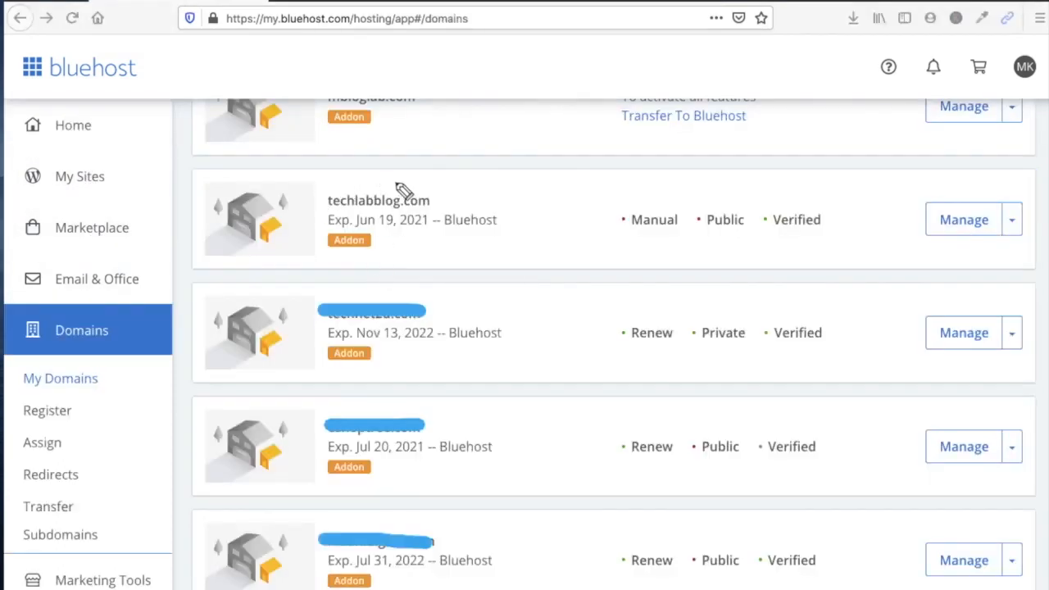
pyautogui.moveTo(411, 183)
pyautogui.mouseDown()
pyautogui.moveTo(358, 187)
pyautogui.moveTo(320, 226)
pyautogui.moveTo(448, 234)
pyautogui.moveTo(404, 185)
pyautogui.mouseUp()
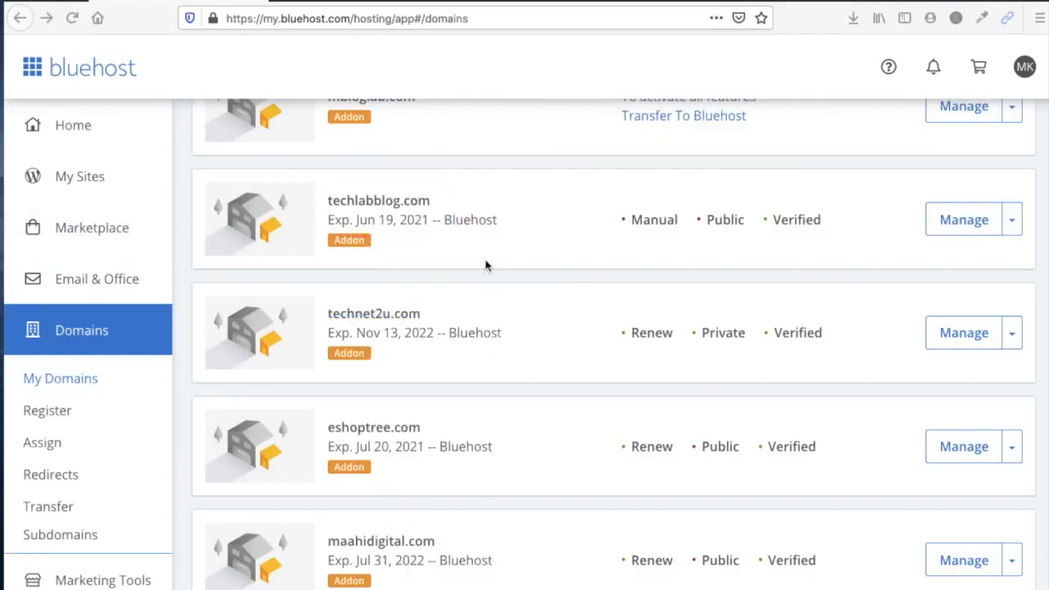
pyautogui.scroll(3, 484, 265)
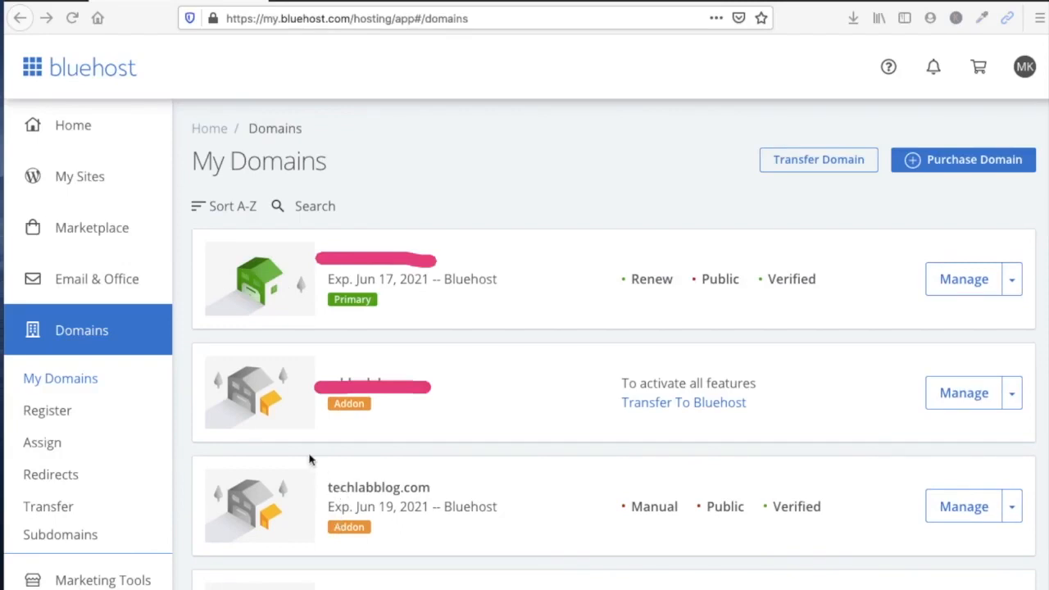
# Start creating a new WordPress site from My Sites and enter Techlab Blog as its site name.
pyautogui.click(89, 184)
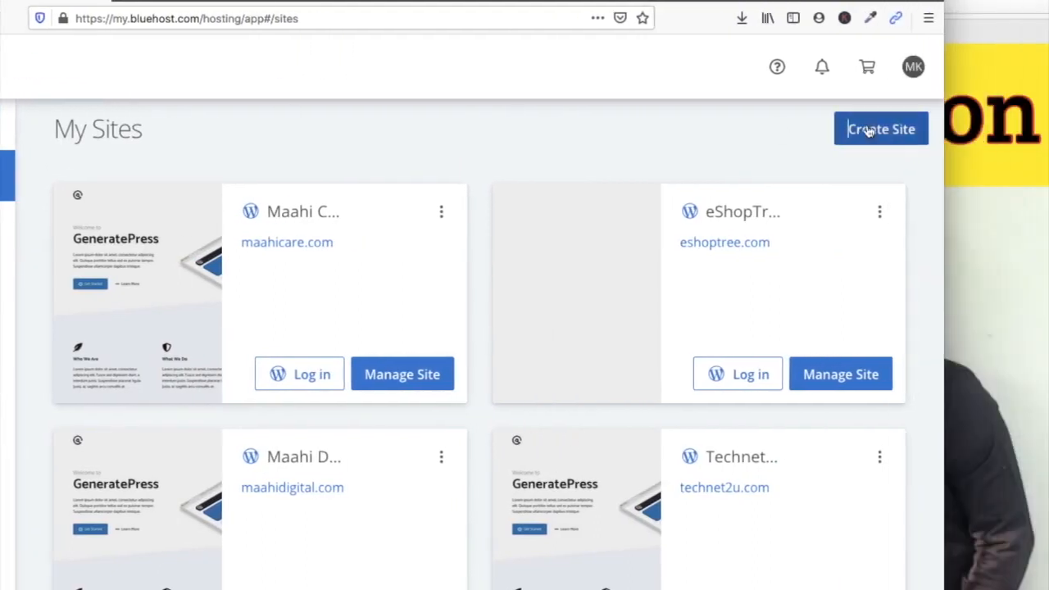
pyautogui.click(869, 131)
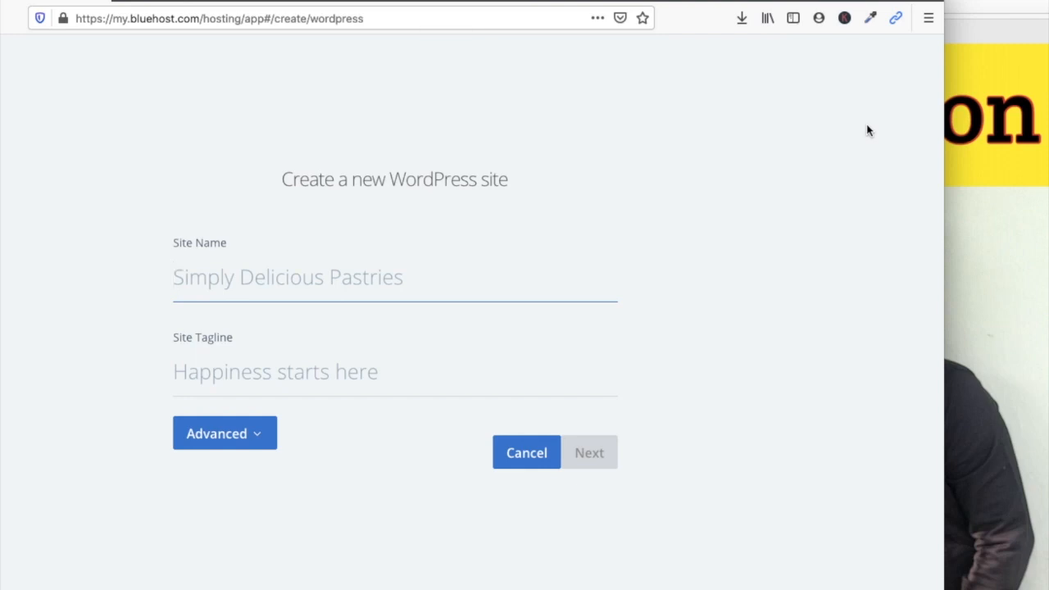
pyautogui.write('T')
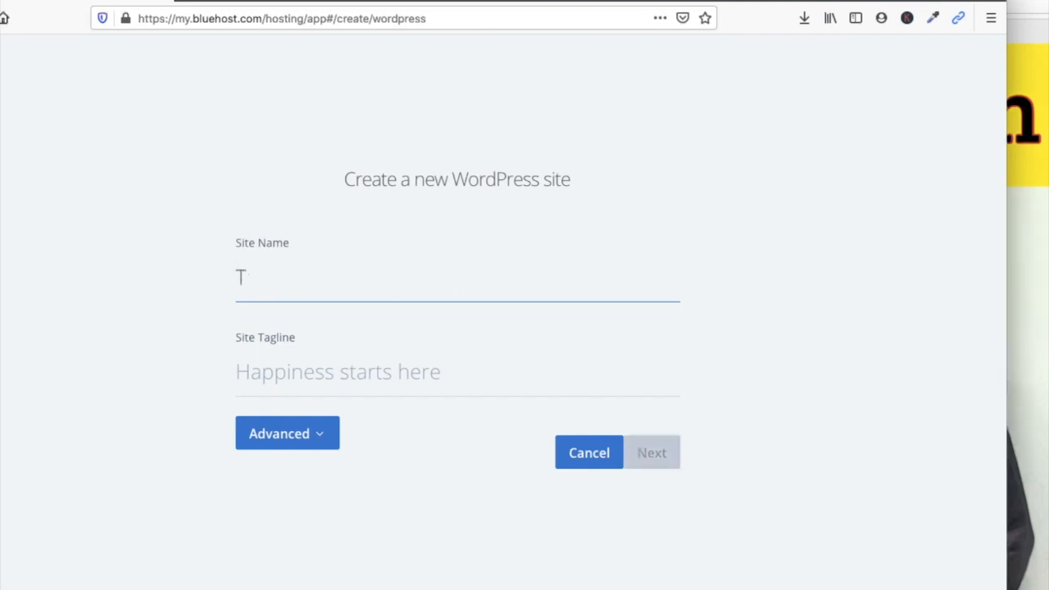
pyautogui.write('echlab Blog')
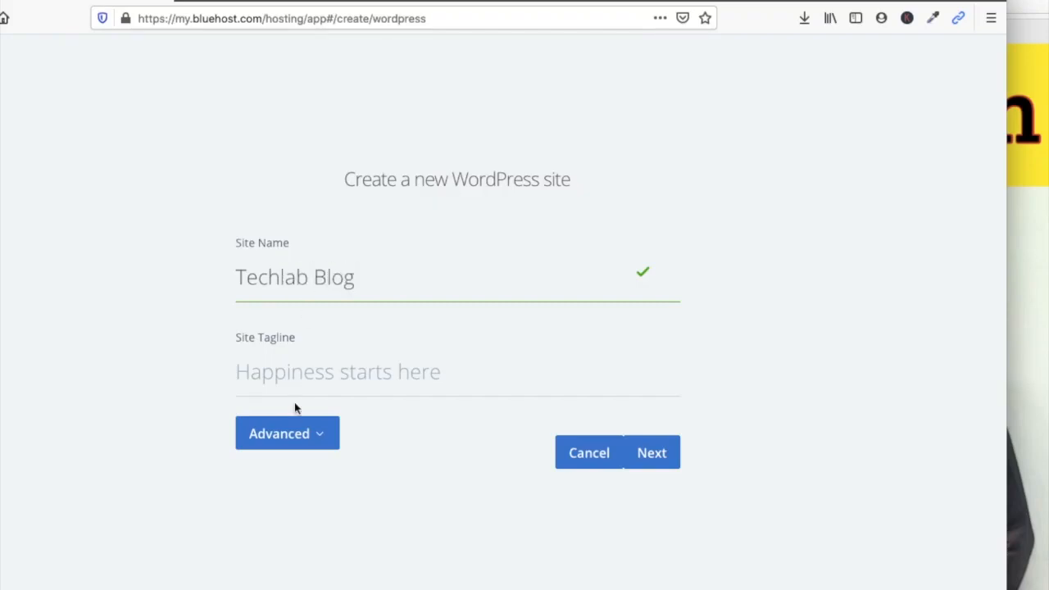
# Set the site tagline to "tech blog" and continue to the domain selection.
pyautogui.click(302, 379)
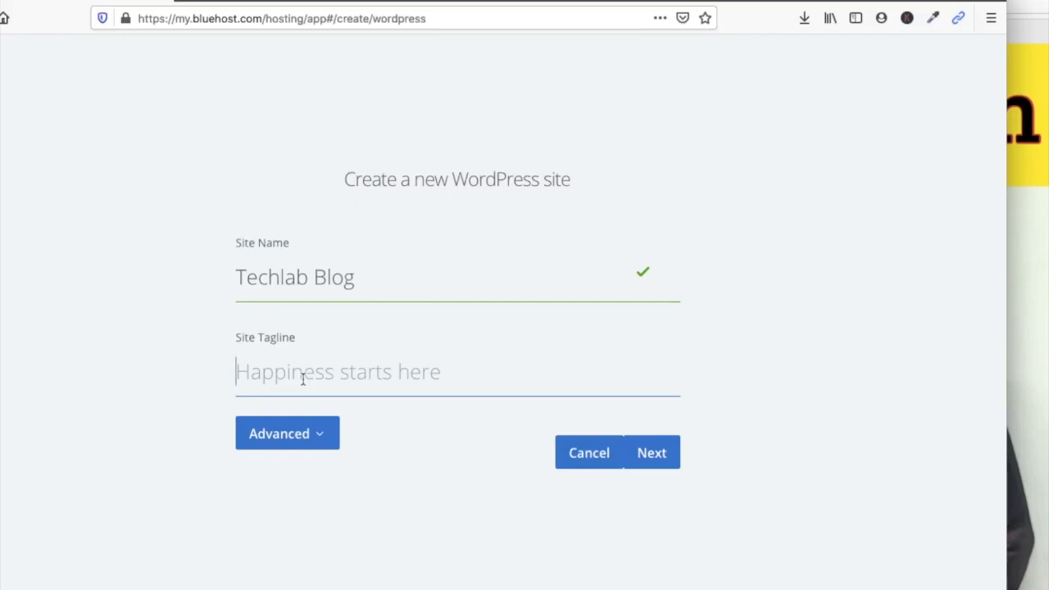
pyautogui.write('tech ')
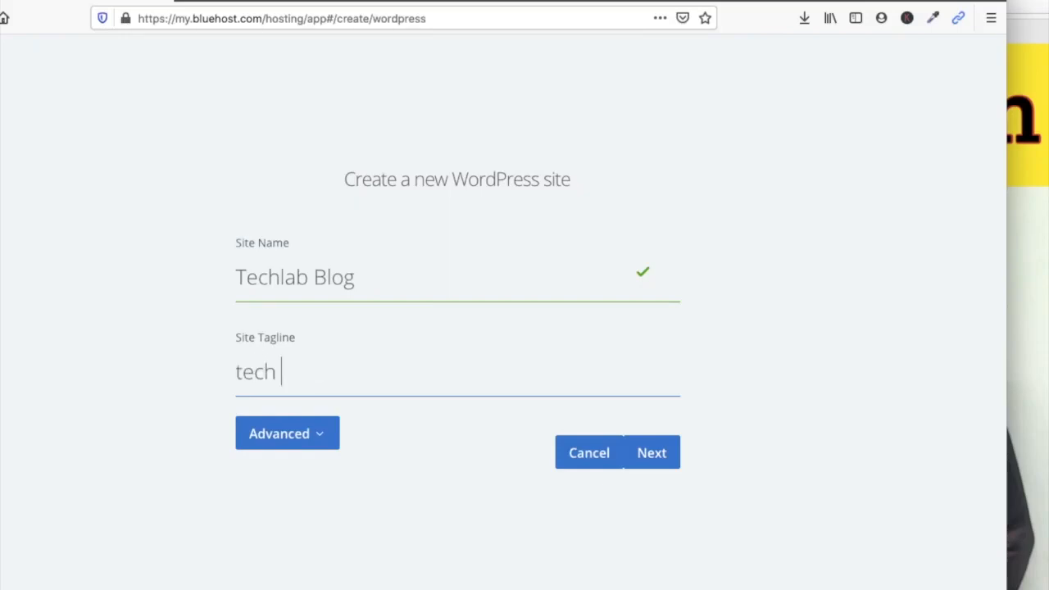
pyautogui.write('blog')
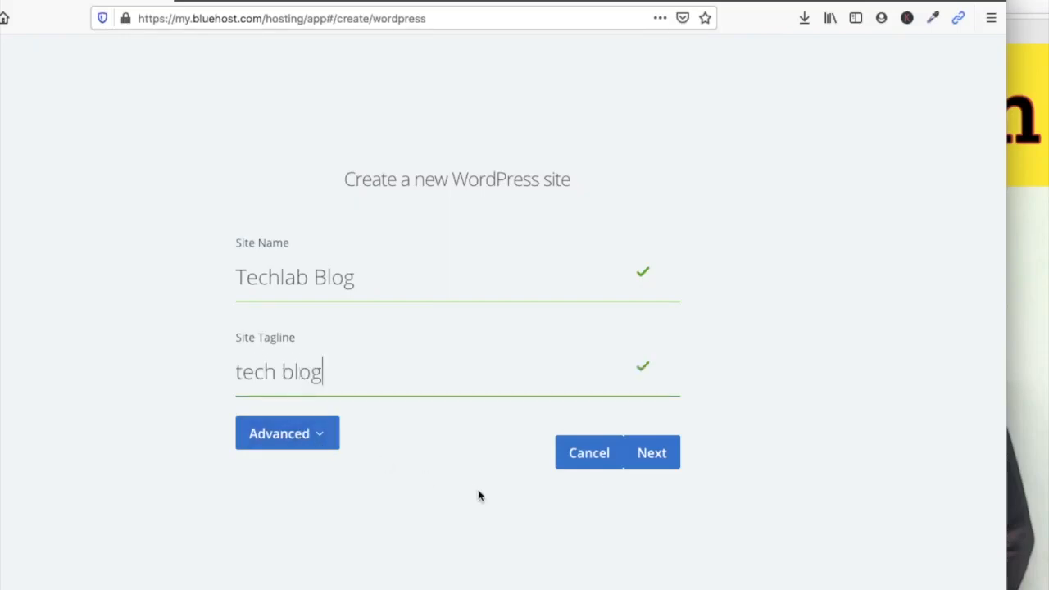
pyautogui.click(660, 462)
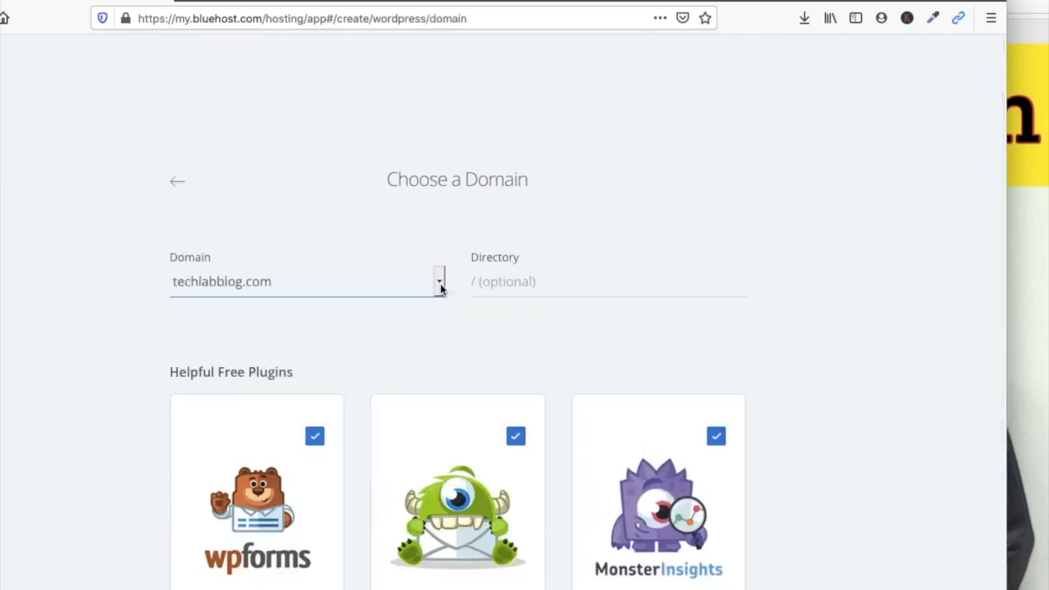
# Keep techlabblog.com as the domain with the WP Forms, Opt-in Monster and Monster Insight plugins selected, and start the WordPress installation.
pyautogui.click(440, 283)
pyautogui.click(440, 283)
pyautogui.scroll(-3, 299, 232)
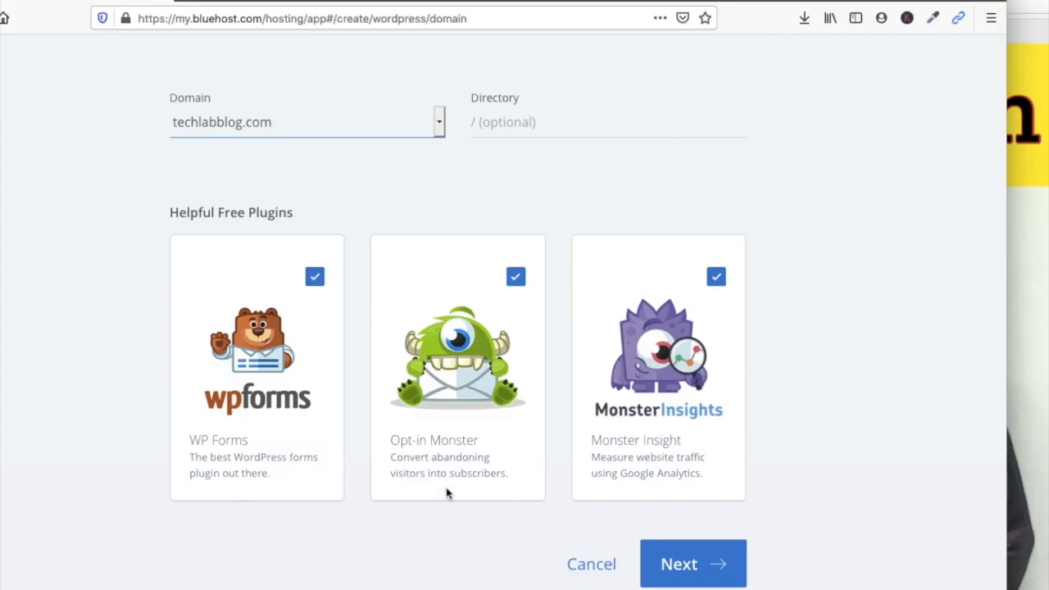
pyautogui.click(685, 578)
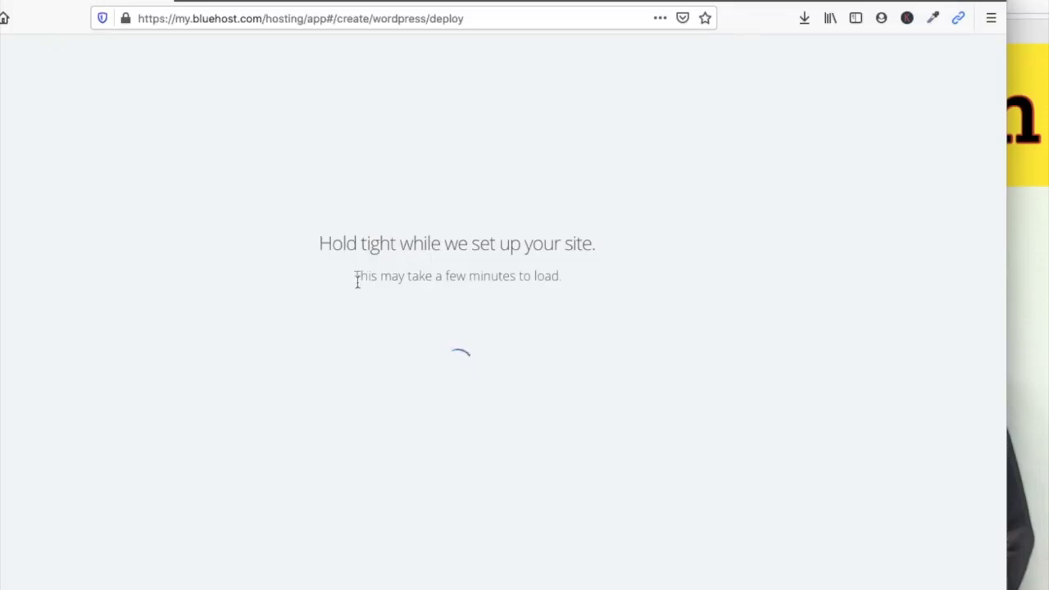
pyautogui.moveTo(358, 279); pyautogui.dragTo(603, 282)
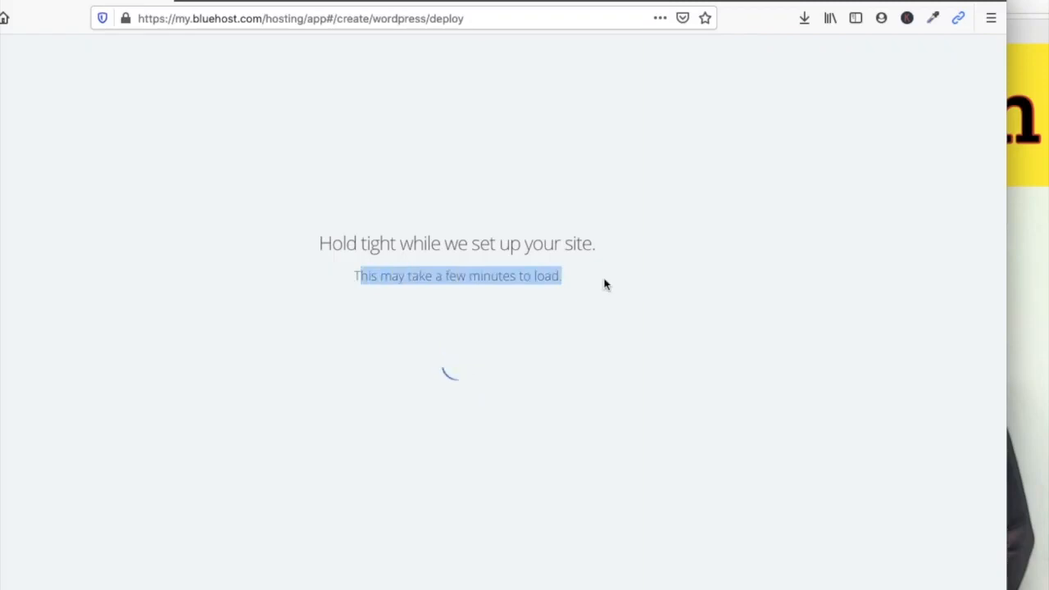
pyautogui.click(605, 285)
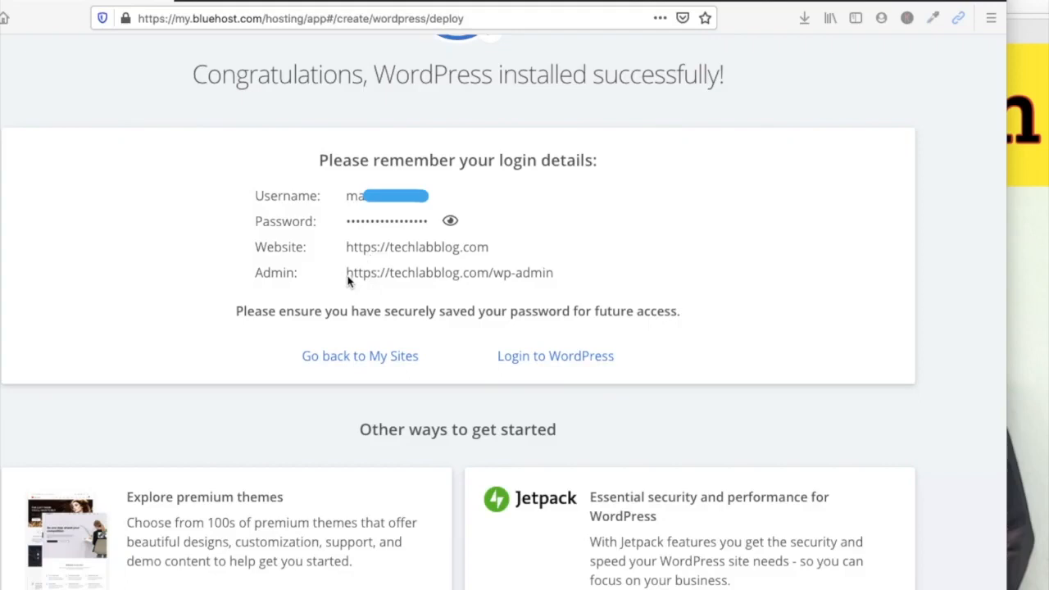
pyautogui.moveTo(338, 265)
pyautogui.mouseDown()
pyautogui.moveTo(580, 269)
pyautogui.moveTo(561, 289)
pyautogui.moveTo(392, 295)
pyautogui.moveTo(338, 288)
pyautogui.moveTo(339, 267)
pyautogui.mouseUp()
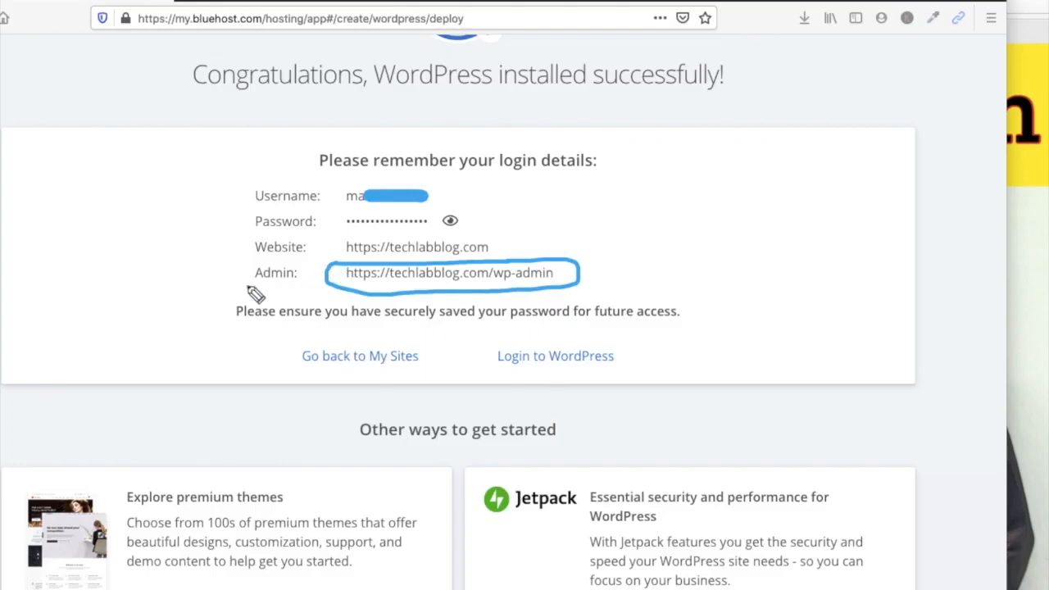
pyautogui.moveTo(508, 337)
pyautogui.mouseDown()
pyautogui.moveTo(442, 367)
pyautogui.moveTo(566, 386)
pyautogui.moveTo(644, 375)
pyautogui.moveTo(612, 344)
pyautogui.moveTo(500, 339)
pyautogui.mouseUp()
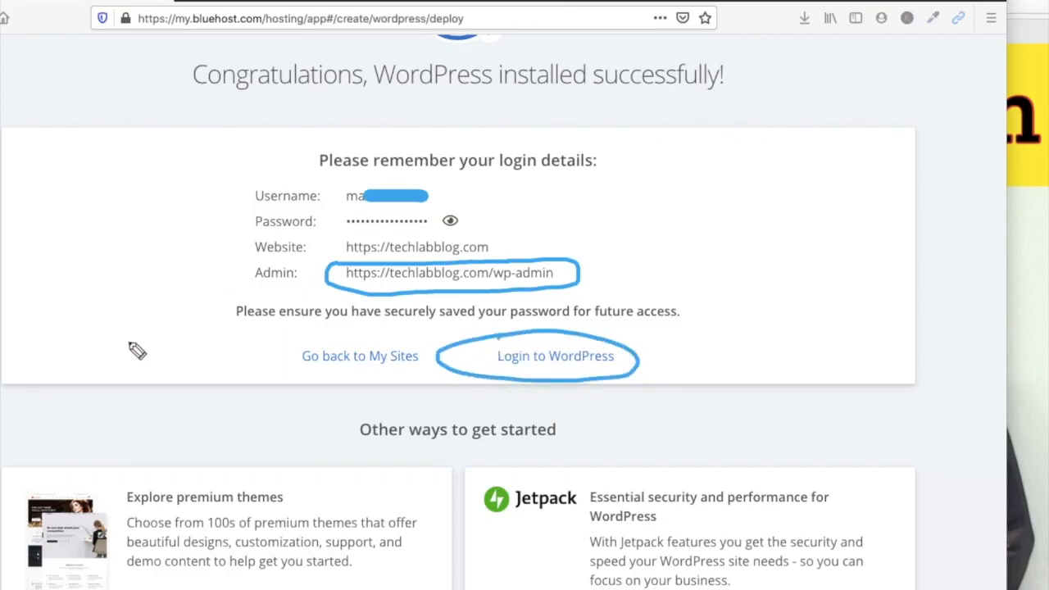
# Log in to the new site's WordPress admin and look over Bluehost's premium themes.
pyautogui.click(548, 364)
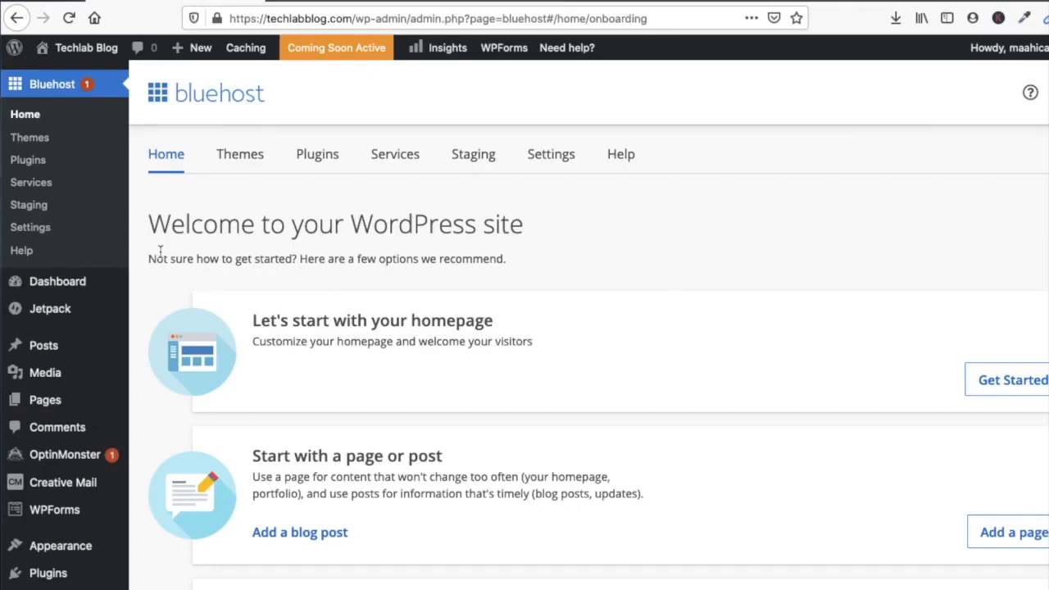
pyautogui.moveTo(77, 54)
pyautogui.click(28, 145)
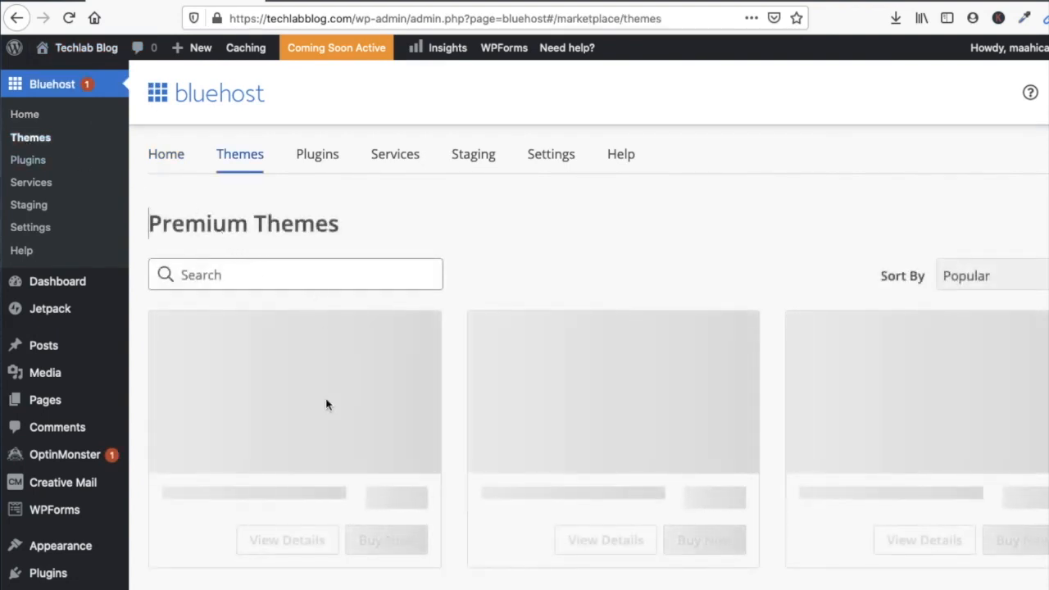
pyautogui.scroll(-2, 328, 402)
pyautogui.scroll(2, 328, 403)
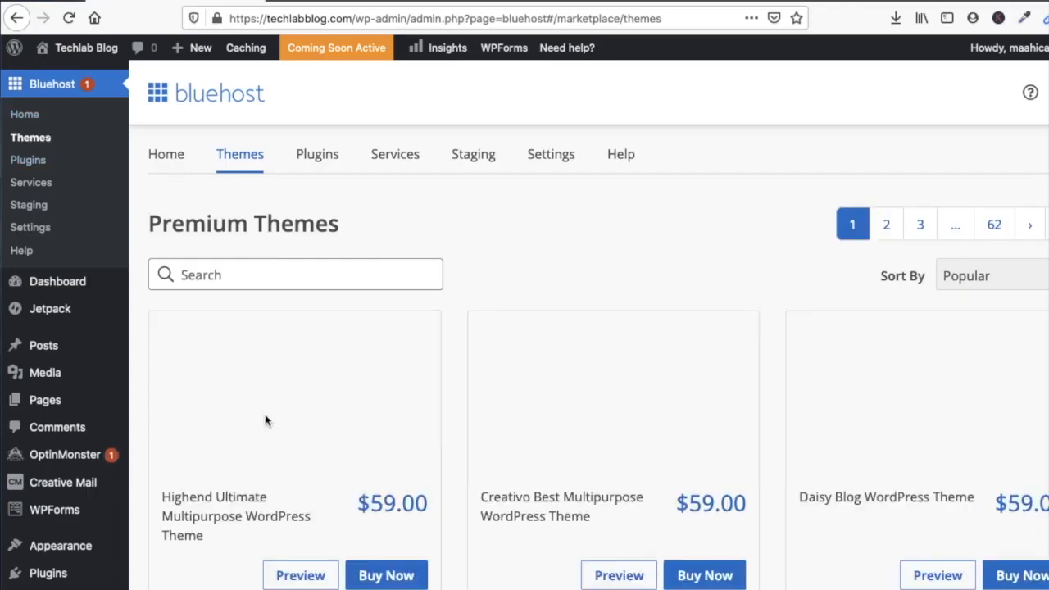
pyautogui.scroll(-2, 265, 420)
pyautogui.scroll(2, 265, 412)
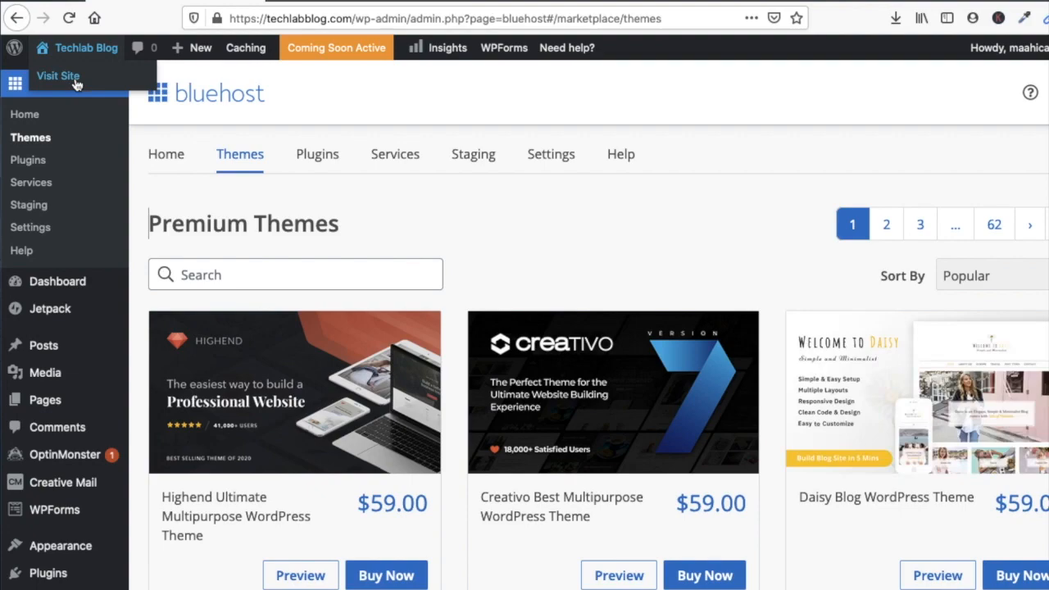
# Open the Techlab Blog site in a new browser tab and view it.
pyautogui.rightClick(76, 84)
pyautogui.click(95, 84)
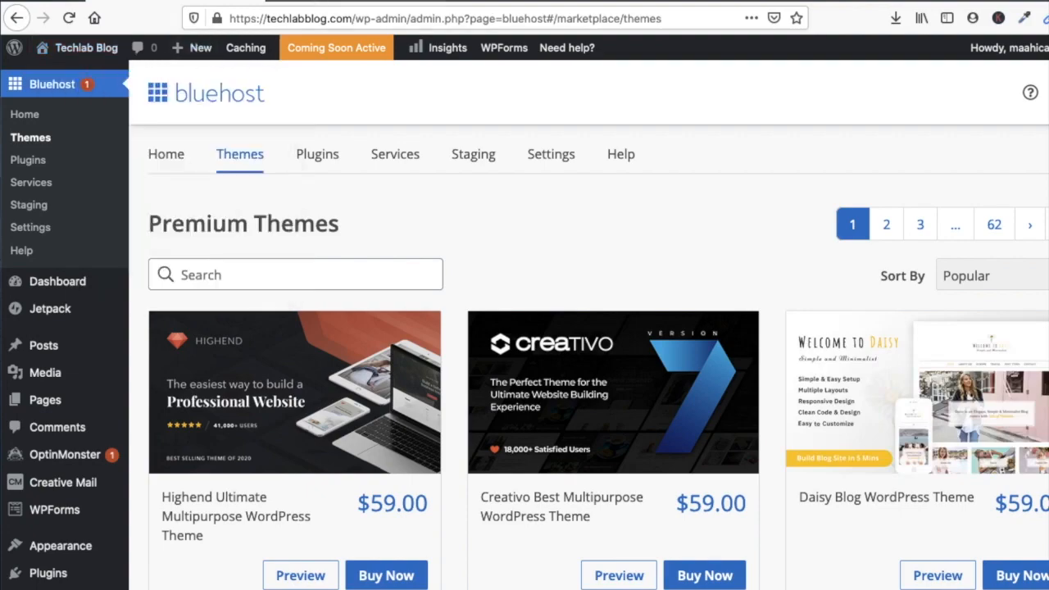
pyautogui.click(318, 2)
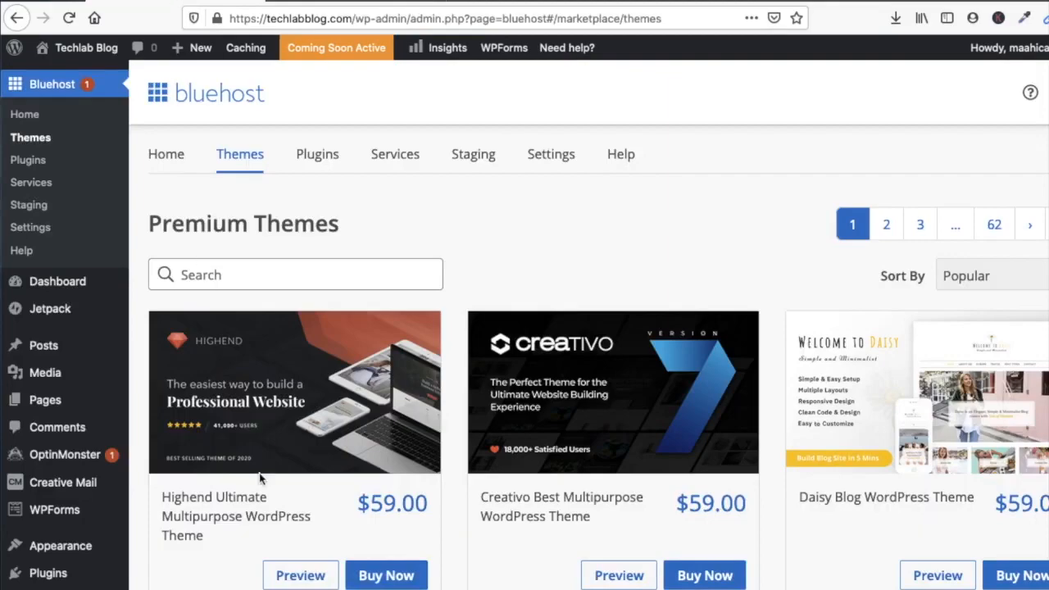
# Look through the premium themes on offer and visit the Bluehost plugins, home and themes pages.
pyautogui.scroll(-5, 260, 478)
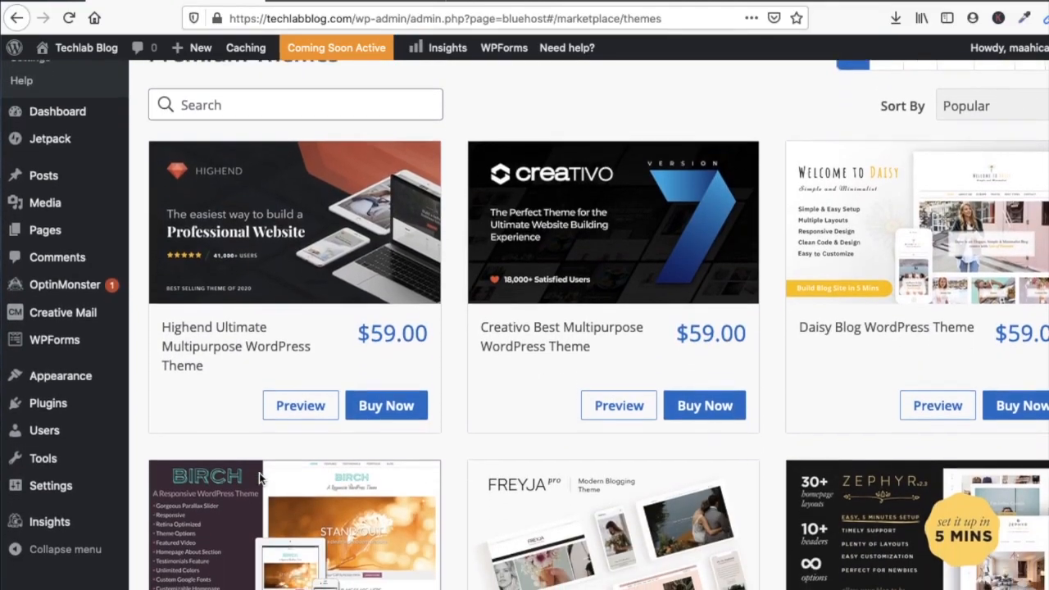
pyautogui.scroll(-6, 260, 478)
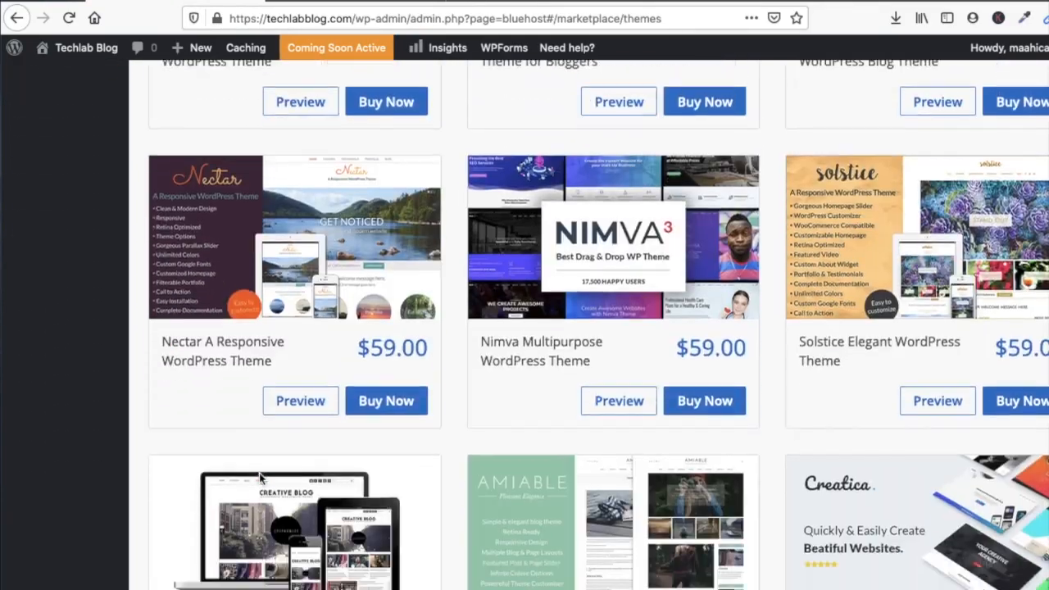
pyautogui.scroll(12, 259, 479)
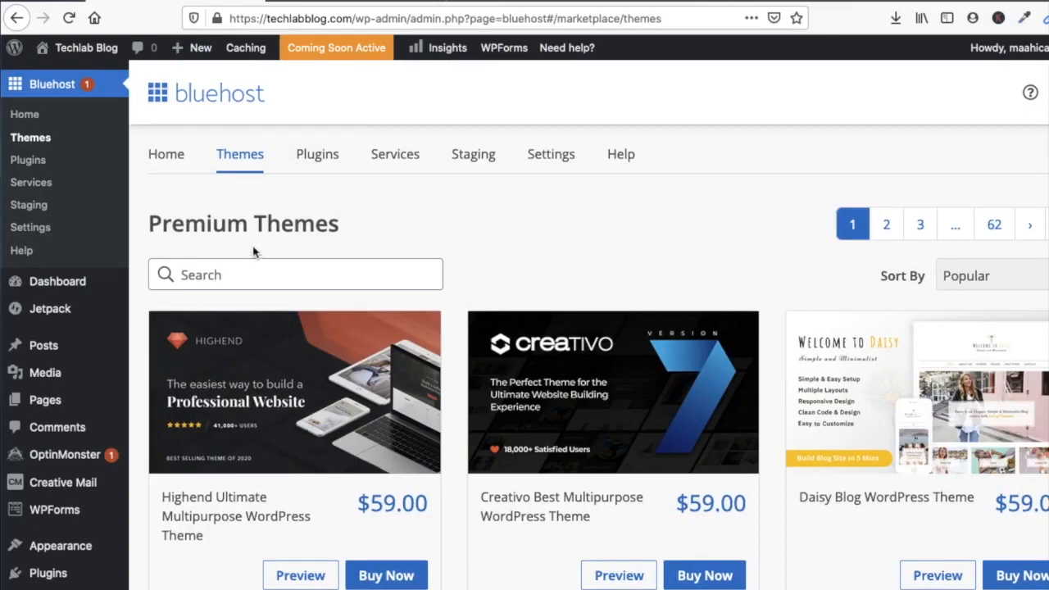
pyautogui.click(331, 163)
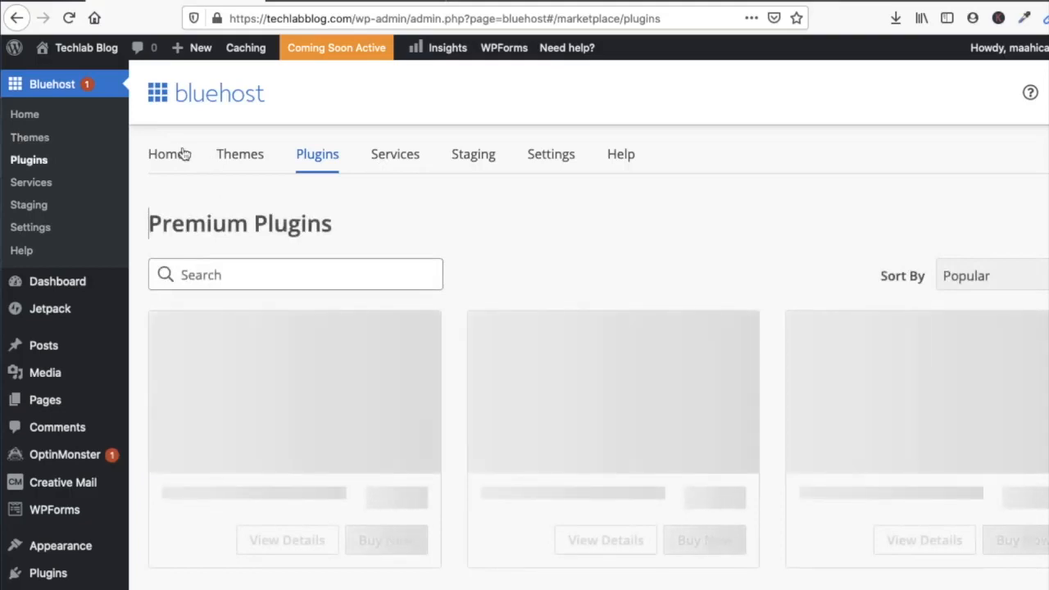
pyautogui.click(180, 154)
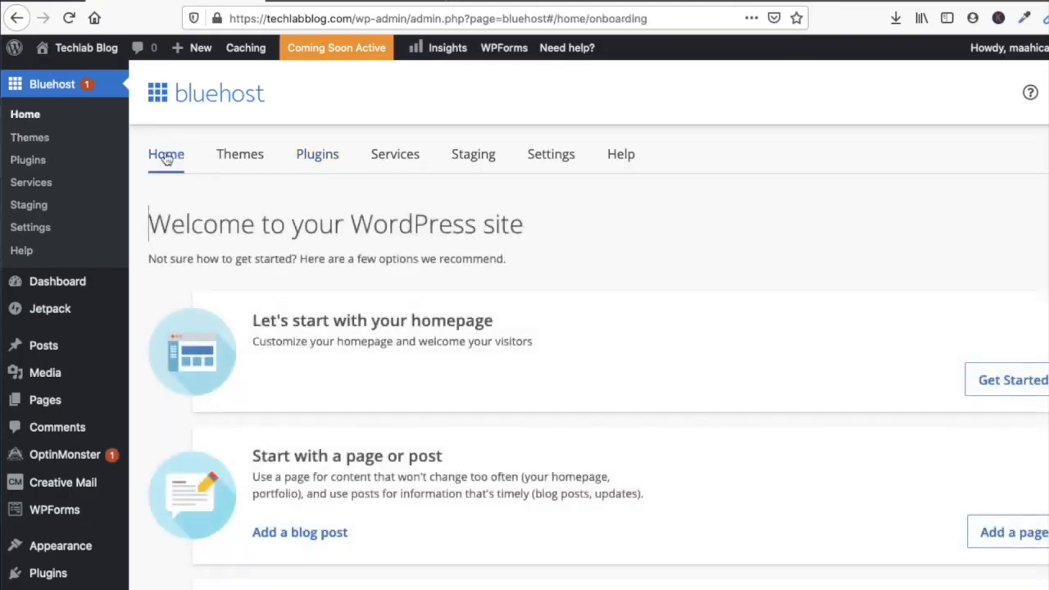
pyautogui.click(41, 139)
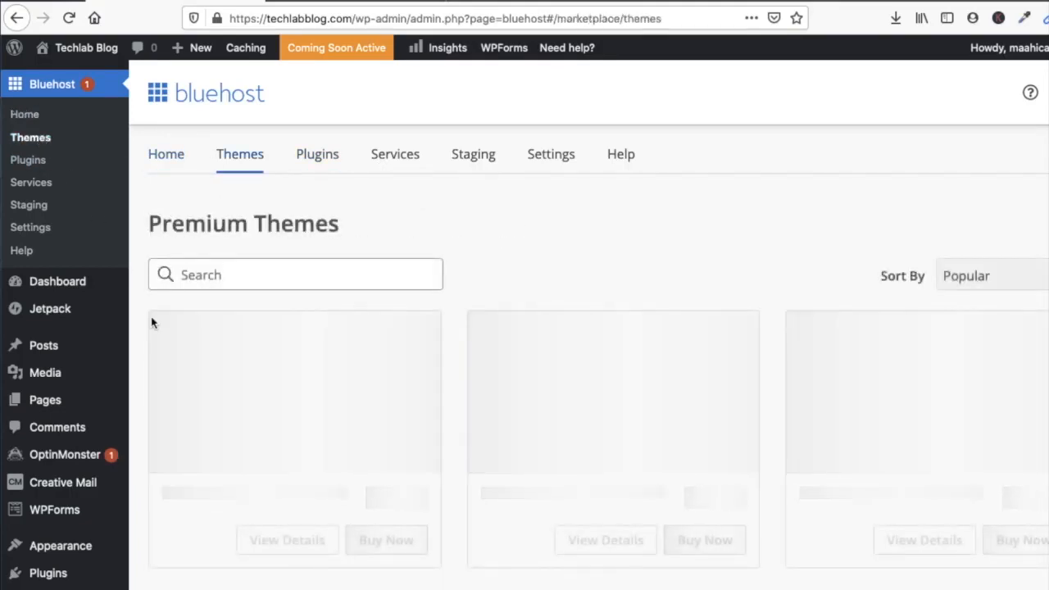
# Open the WordPress page that manages the site's installed themes.
pyautogui.moveTo(114, 484)
pyautogui.scroll(-3, 114, 484)
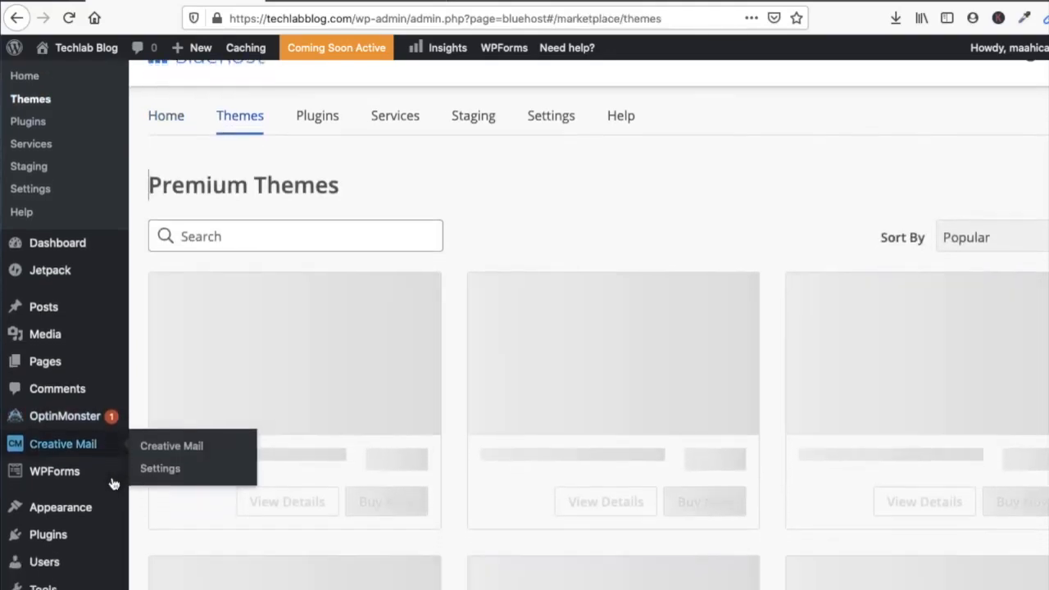
pyautogui.moveTo(82, 449)
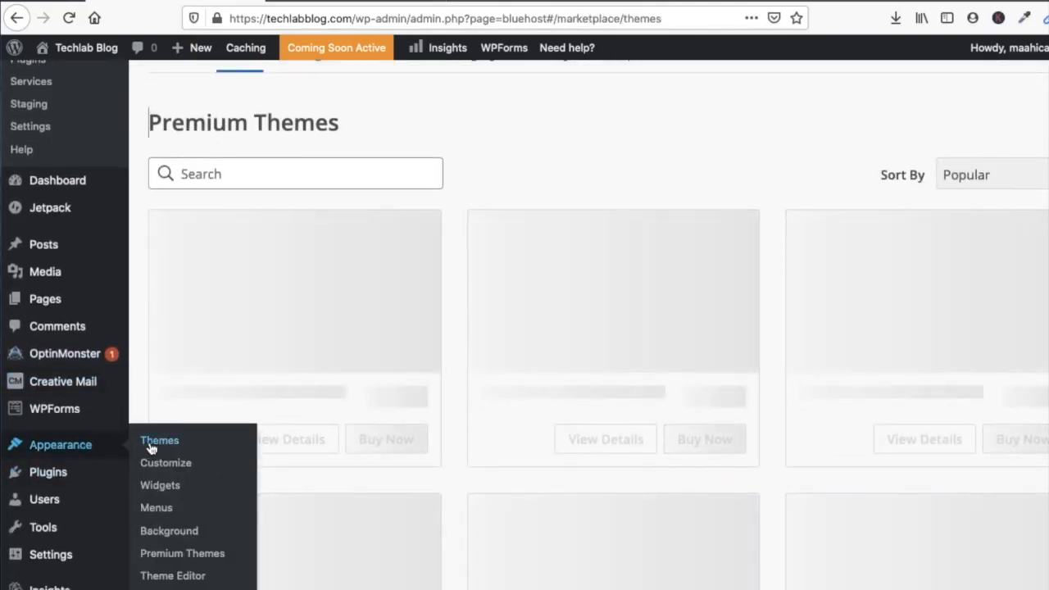
pyautogui.click(150, 442)
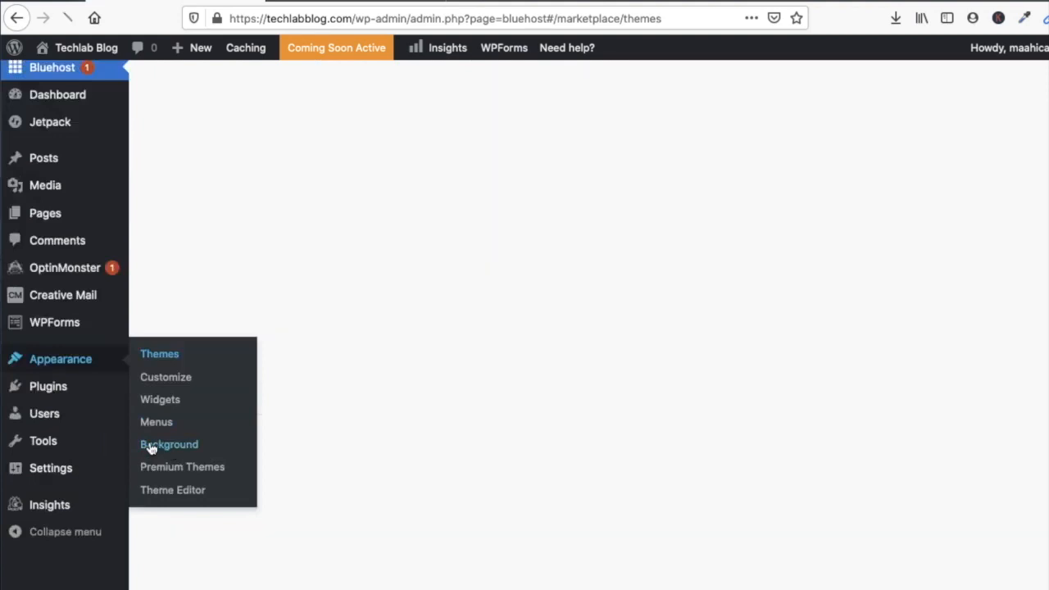
pyautogui.click(166, 358)
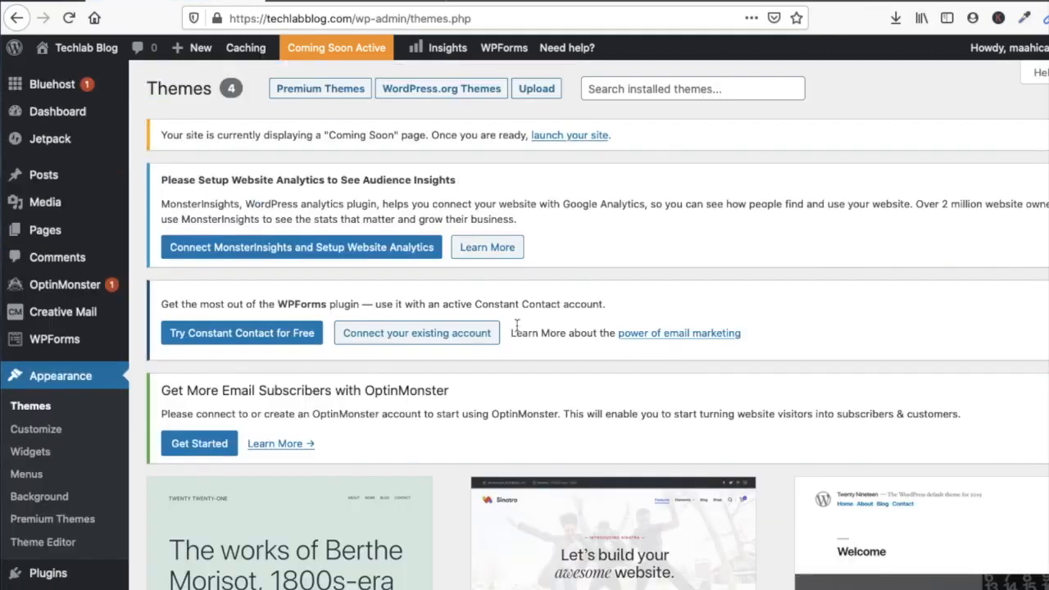
# Start a new post from the site's posts list and dismiss the block editor's welcome guide.
pyautogui.moveTo(66, 185)
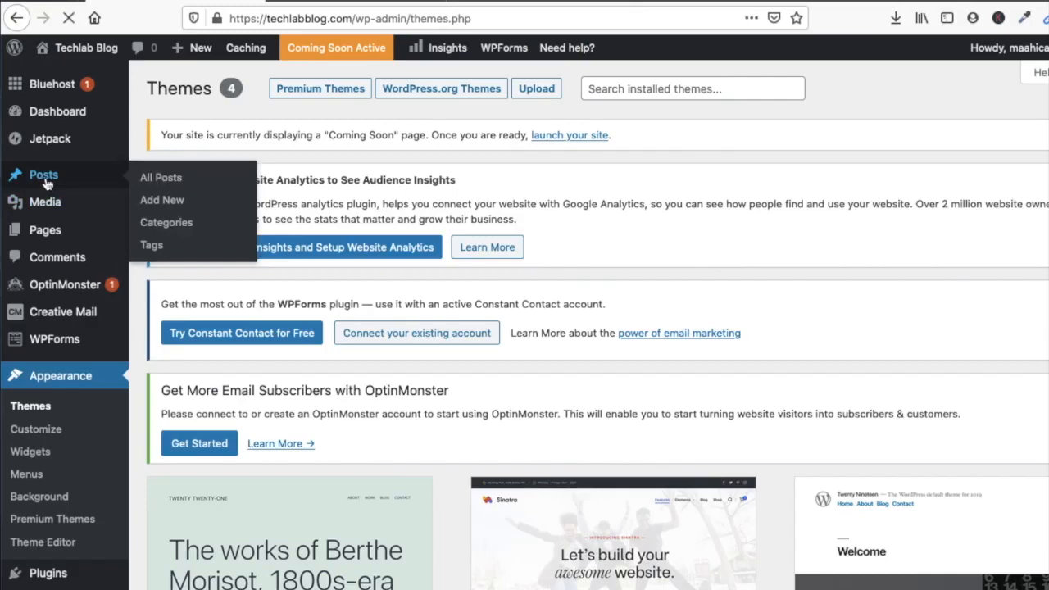
pyautogui.click(64, 182)
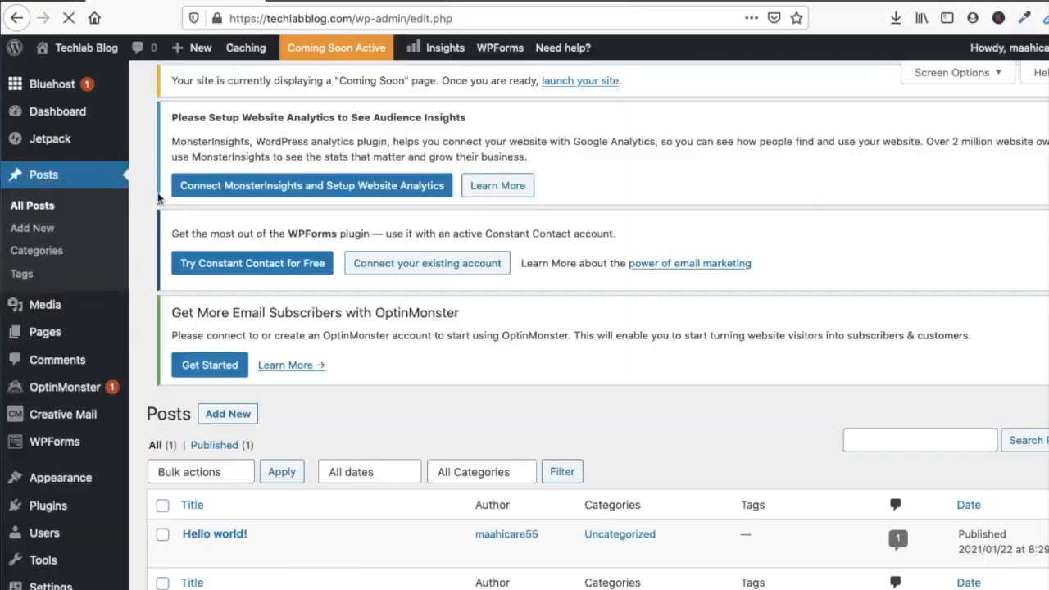
pyautogui.scroll(-2, 332, 493)
pyautogui.scroll(2, 332, 492)
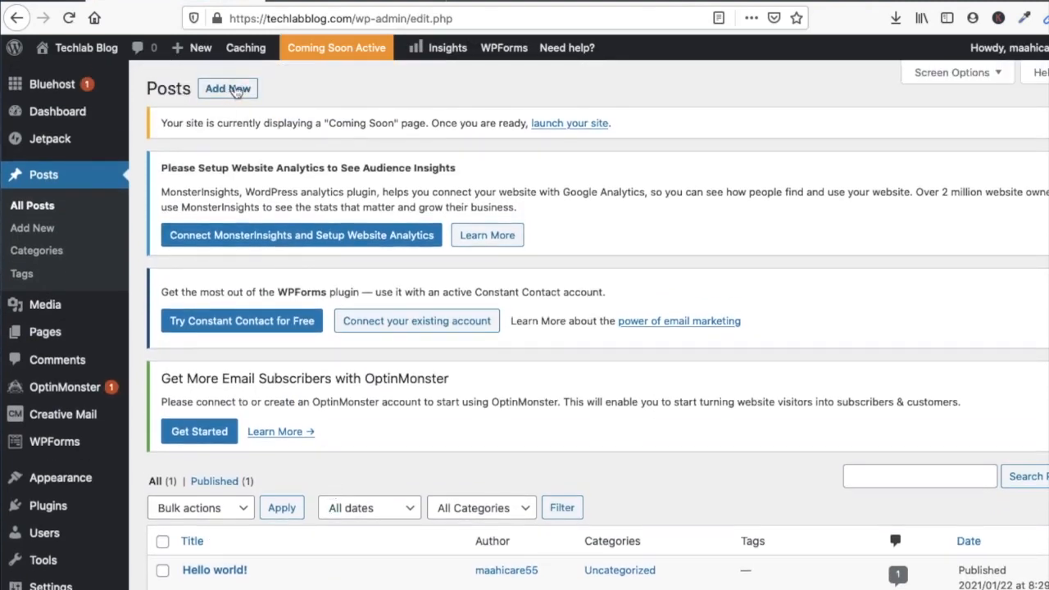
pyautogui.click(230, 96)
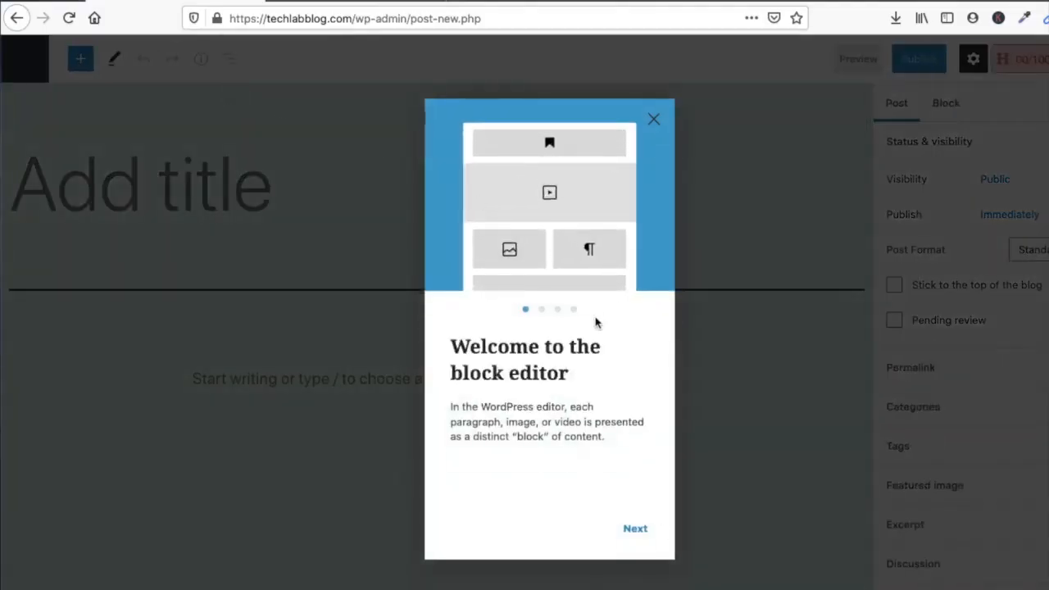
pyautogui.click(637, 533)
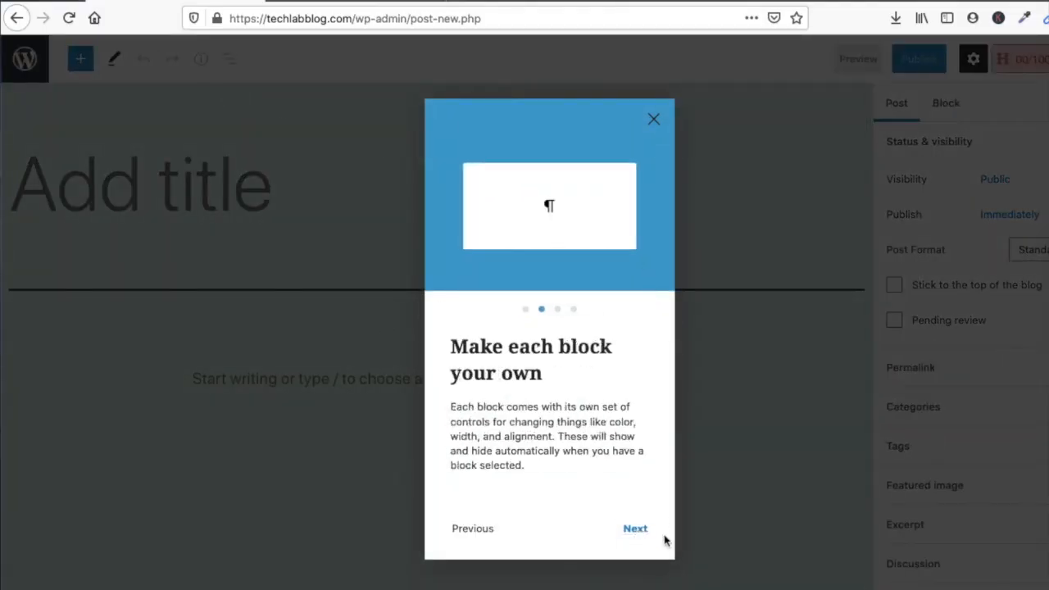
pyautogui.click(636, 530)
pyautogui.click(653, 122)
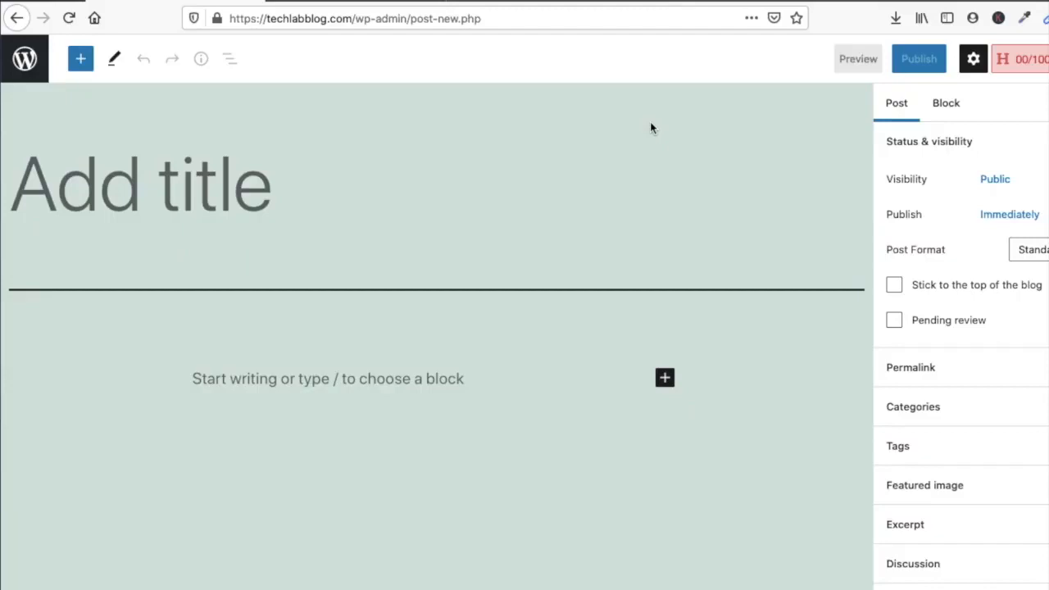
# Title the new post "Hello Its my first post".
pyautogui.click(235, 190)
pyautogui.write('Hello')
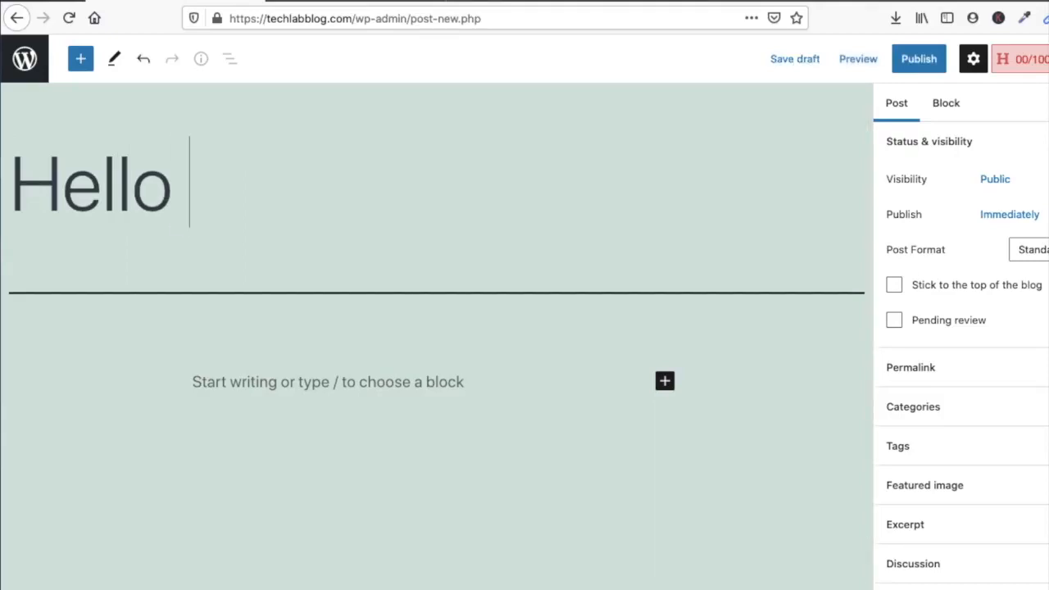
pyautogui.write(' Its my ')
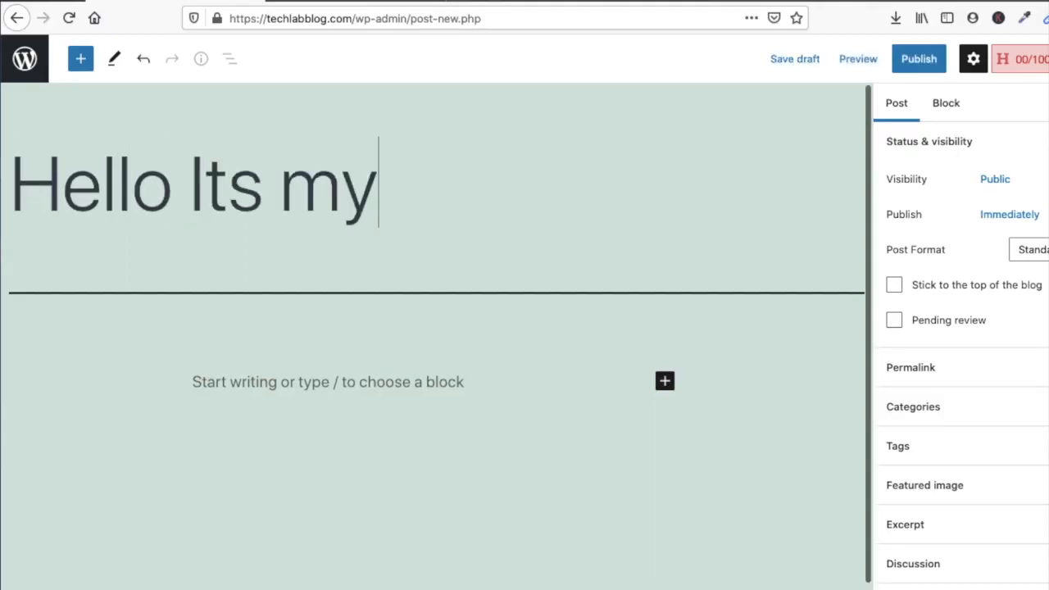
pyautogui.write('fie')
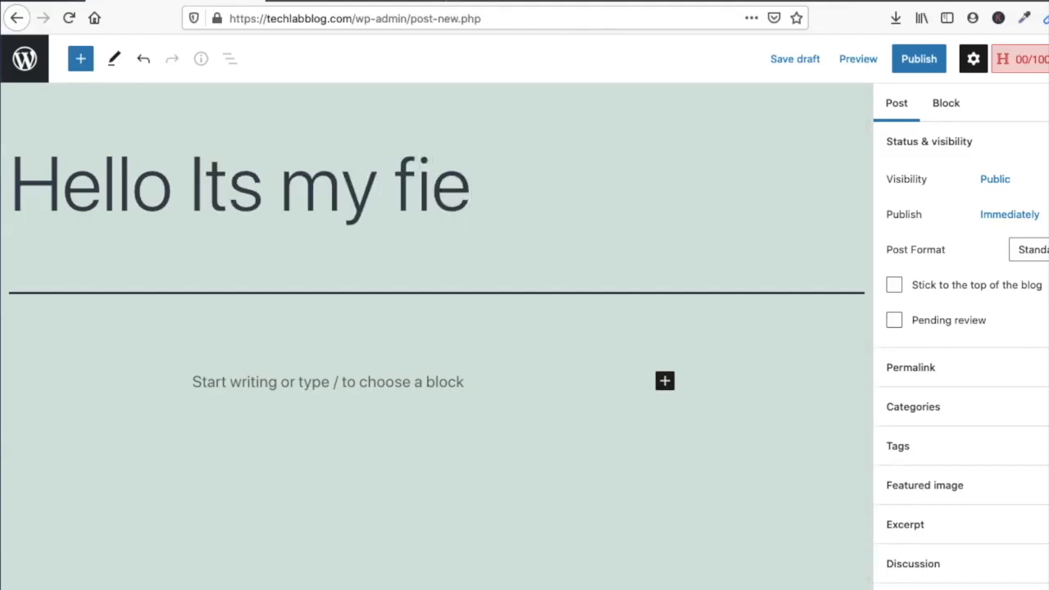
pyautogui.press('BackSpace')
pyautogui.write('rst post')
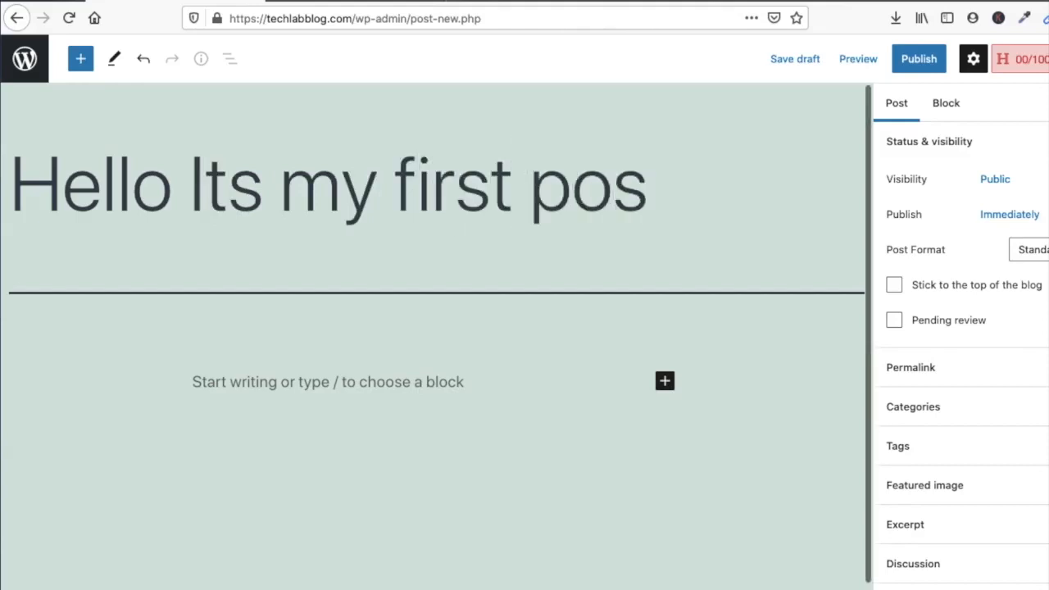
# Write "good morning" as the post's body paragraph and publish the post publicly.
pyautogui.press('Return')
pyautogui.write('good morning')
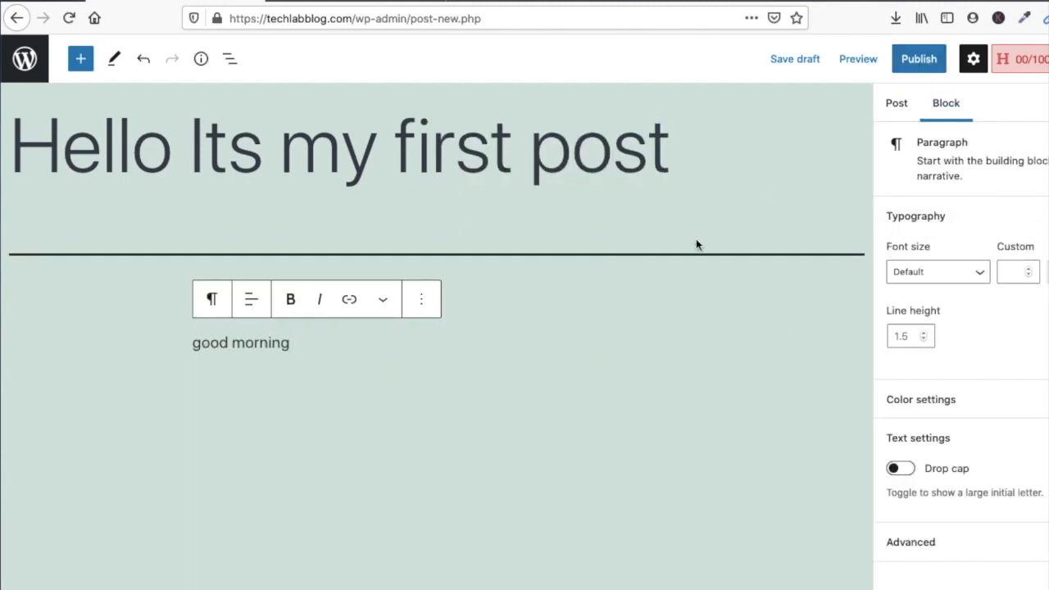
pyautogui.click(911, 65)
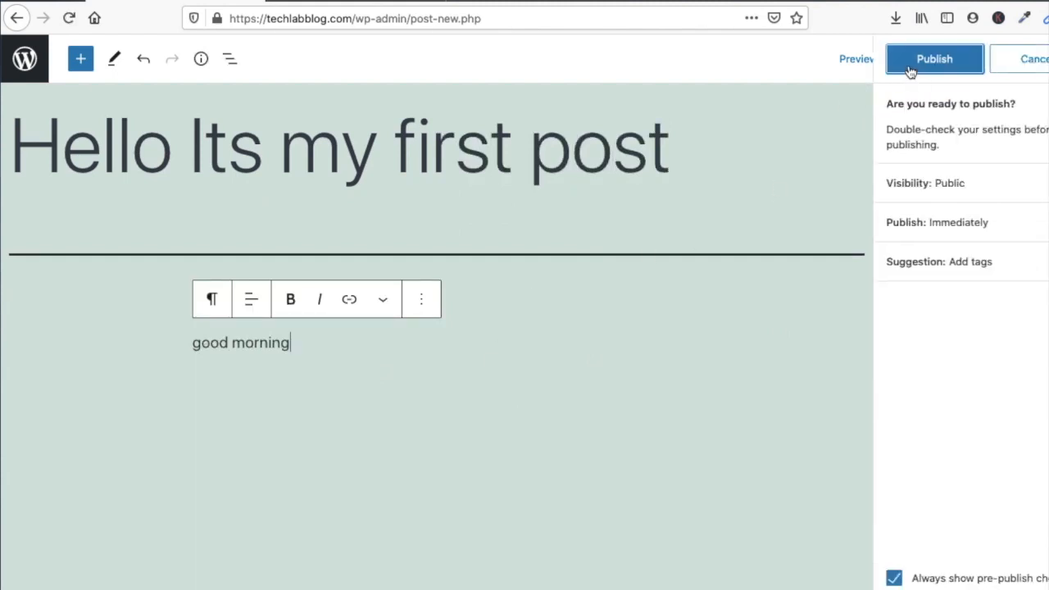
pyautogui.click(910, 70)
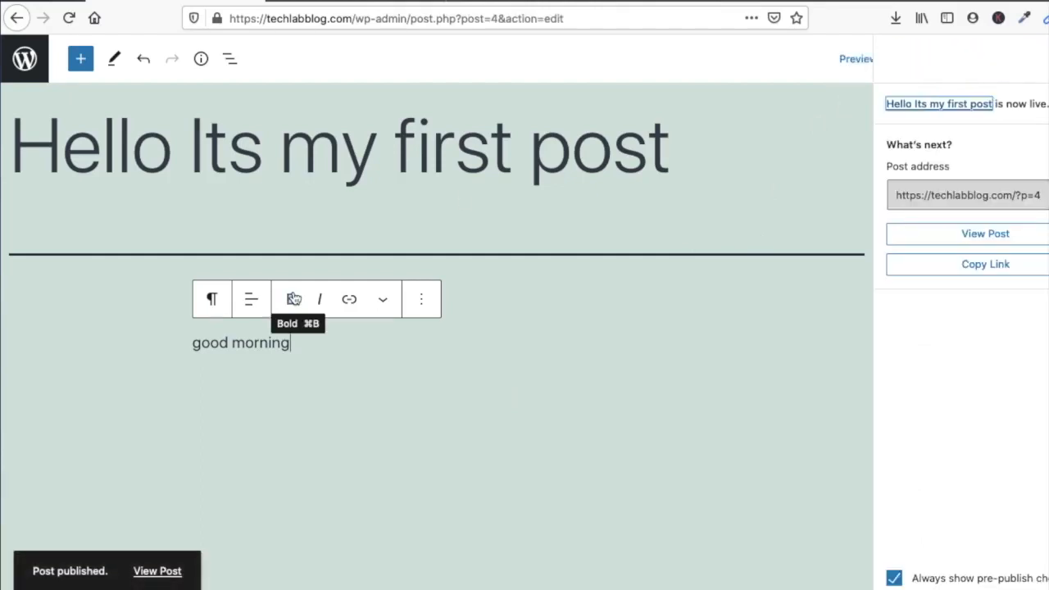
# Open the published post on the live site and look through the whole page.
pyautogui.click(167, 575)
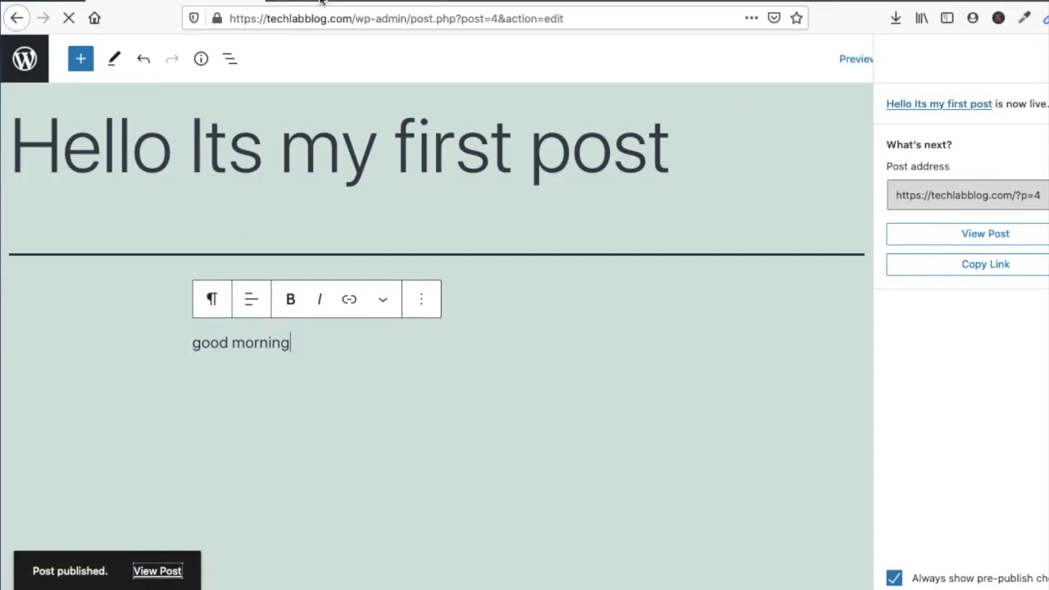
pyautogui.scroll(-3, 333, 413)
pyautogui.scroll(-10, 333, 413)
pyautogui.scroll(15, 333, 413)
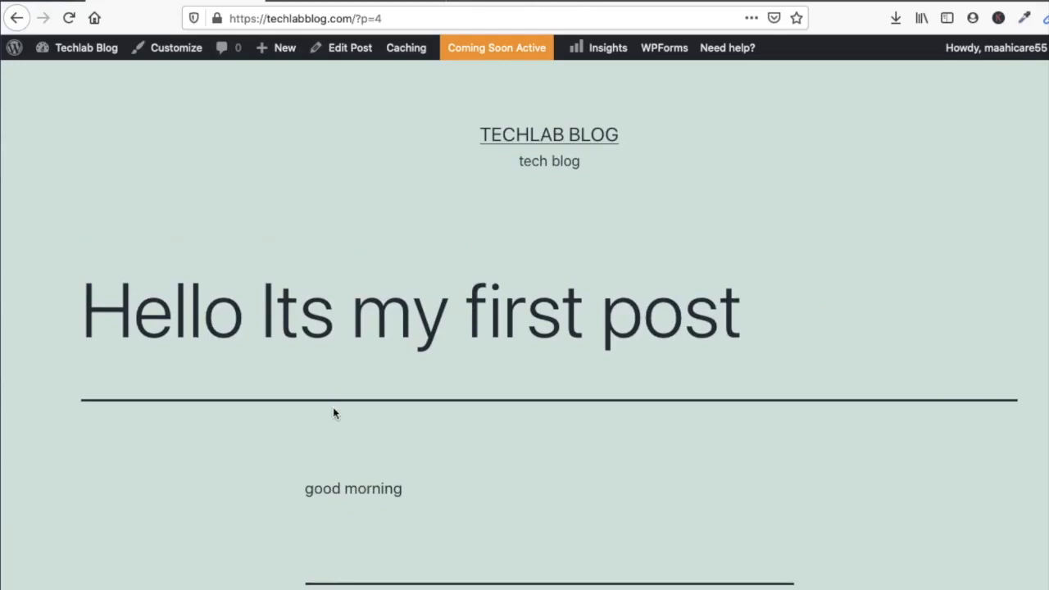
pyautogui.scroll(-15, 333, 410)
pyautogui.scroll(15, 333, 410)
# Return to the site's WordPress dashboard and look over the admin sections down to the Settings options.
pyautogui.click(104, 54)
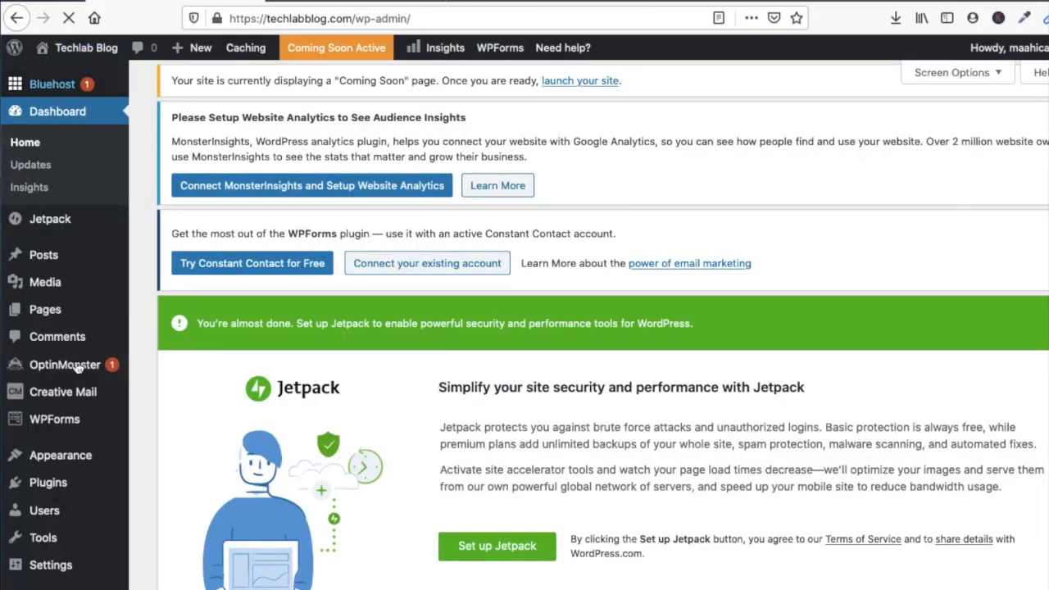
pyautogui.scroll(-3, 83, 494)
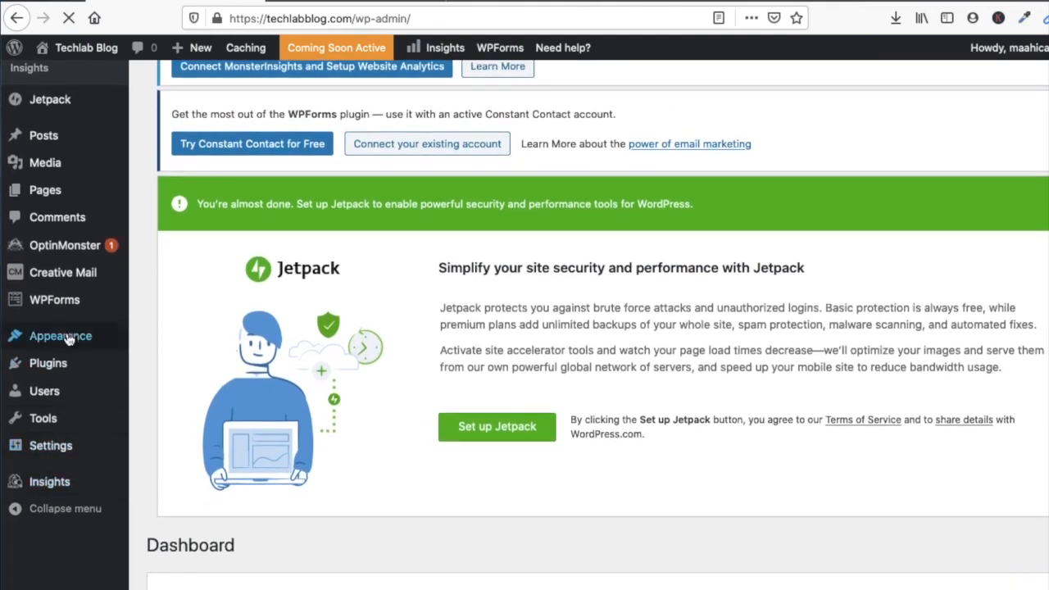
pyautogui.scroll(3, 68, 341)
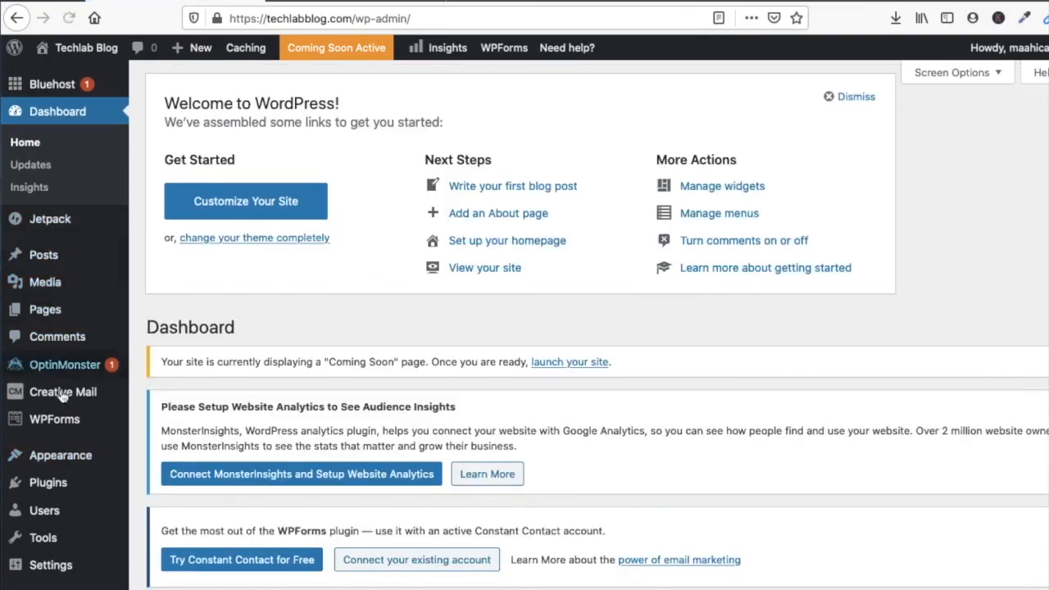
pyautogui.moveTo(105, 461)
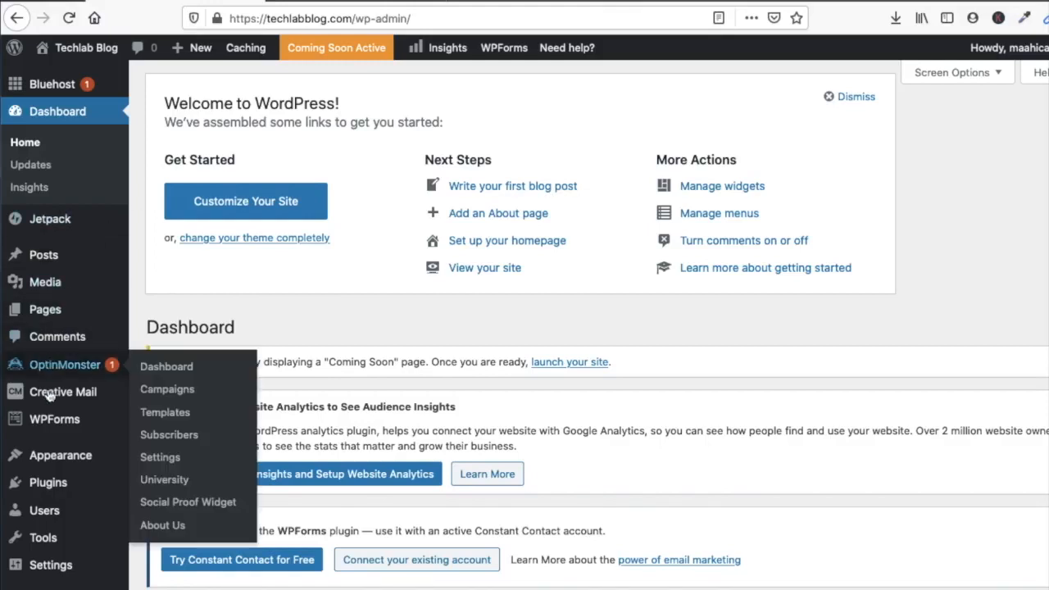
pyautogui.scroll(-3, 54, 442)
pyautogui.moveTo(57, 461)
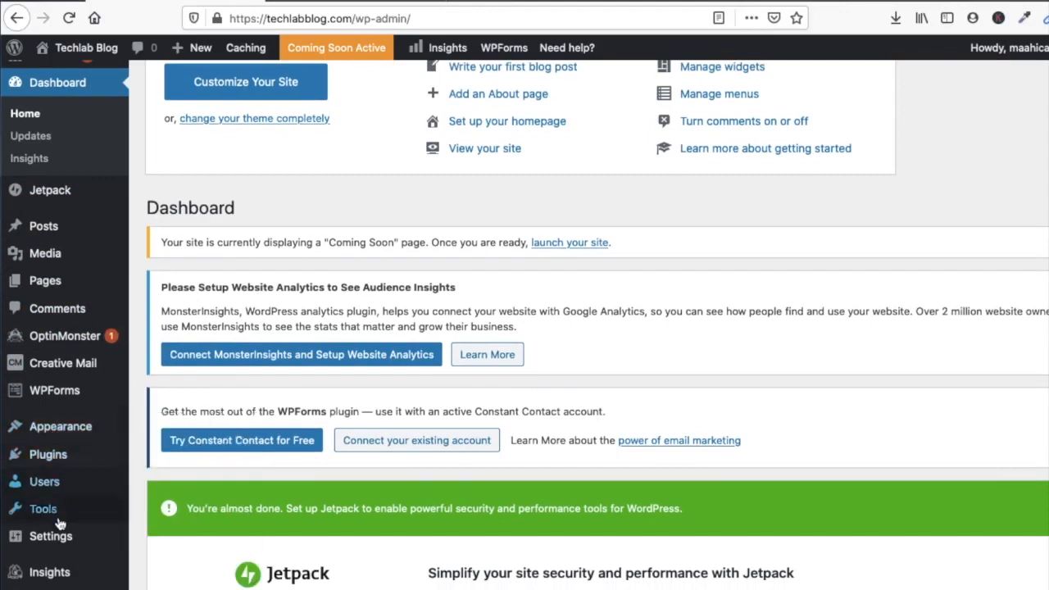
pyautogui.moveTo(62, 538)
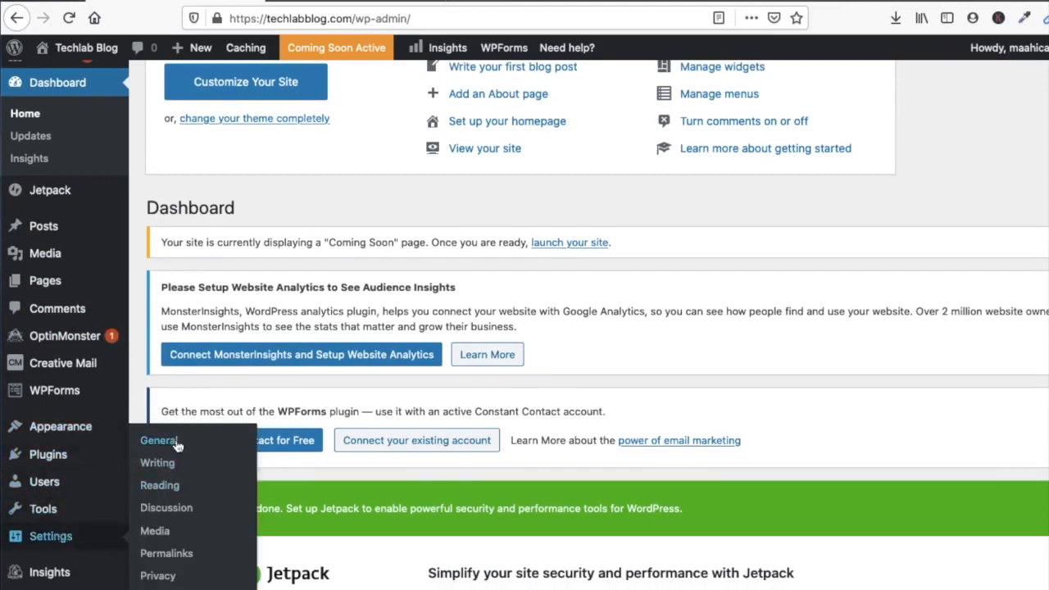